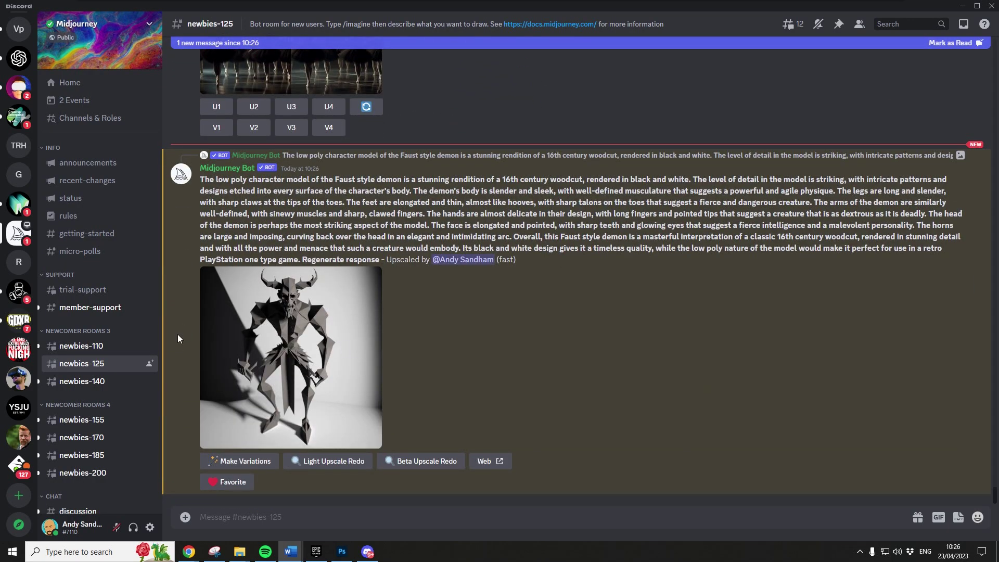
- Enlarge the upscaled low-poly demon image in Discord's preview
left_click(292, 354)
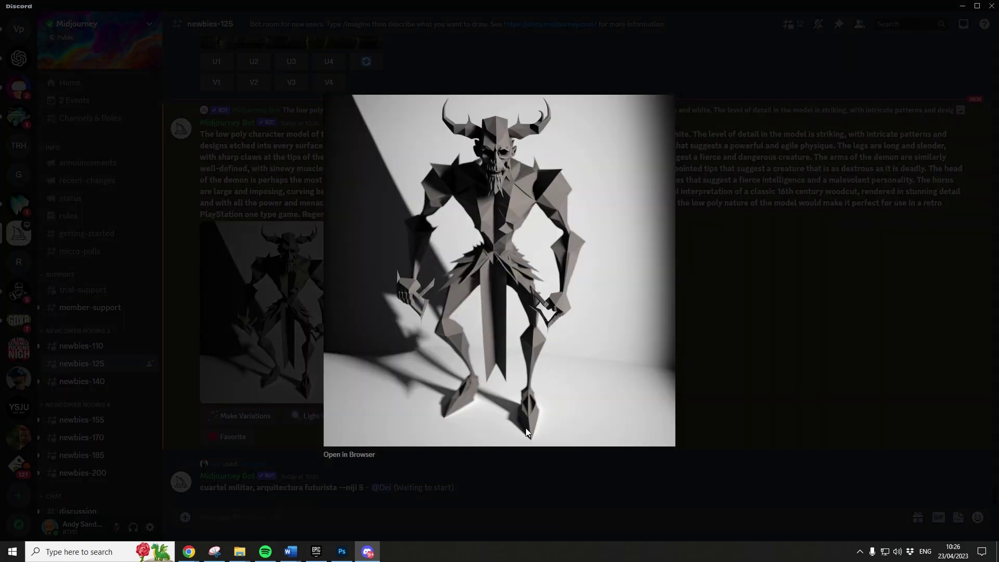
- View the john-faustwoodcut.jpg woodcut reference in Photos, close it, and hide the Images folder
mouse_move(245, 557)
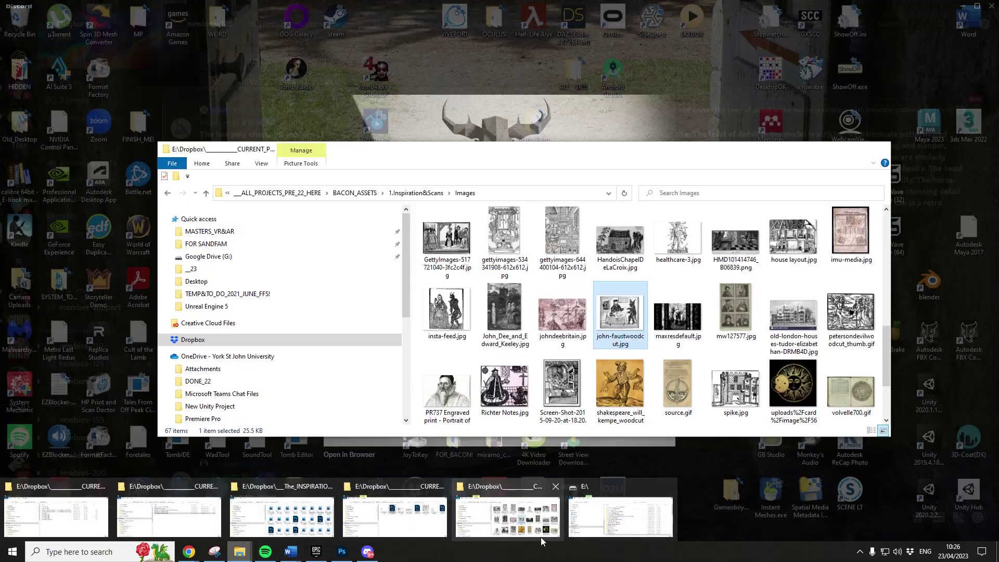
left_click(542, 538)
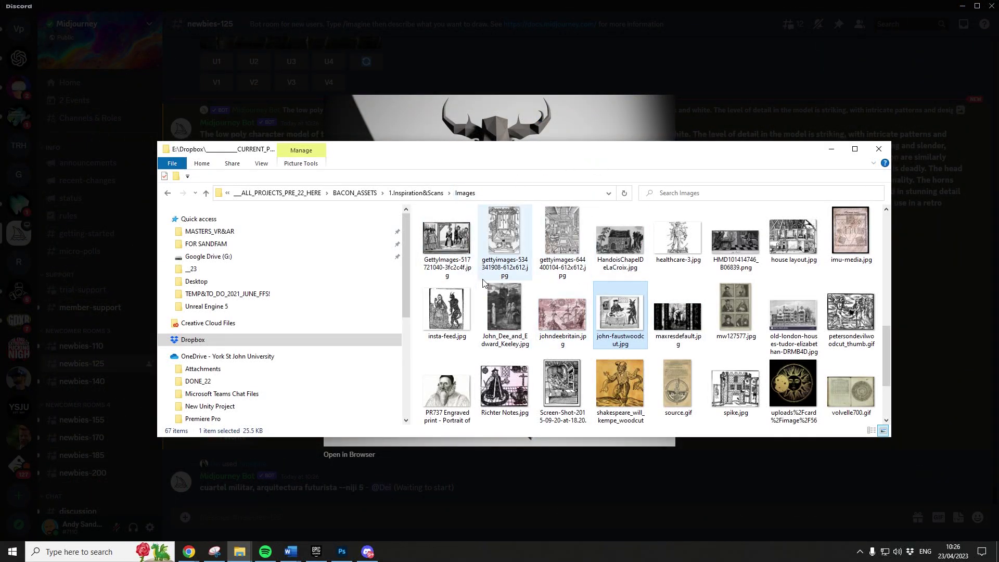
double_click(605, 318)
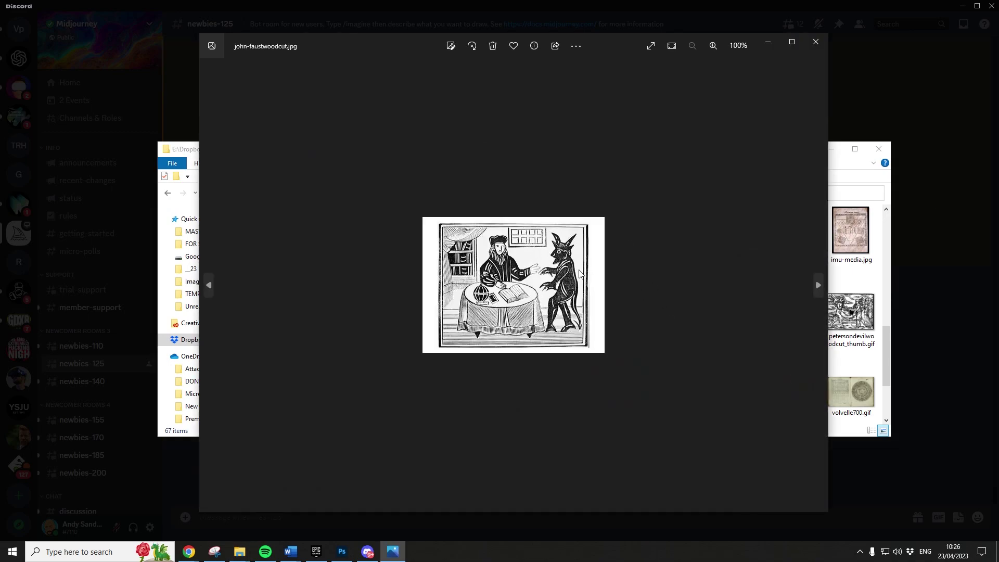
left_click(815, 42)
left_click(831, 150)
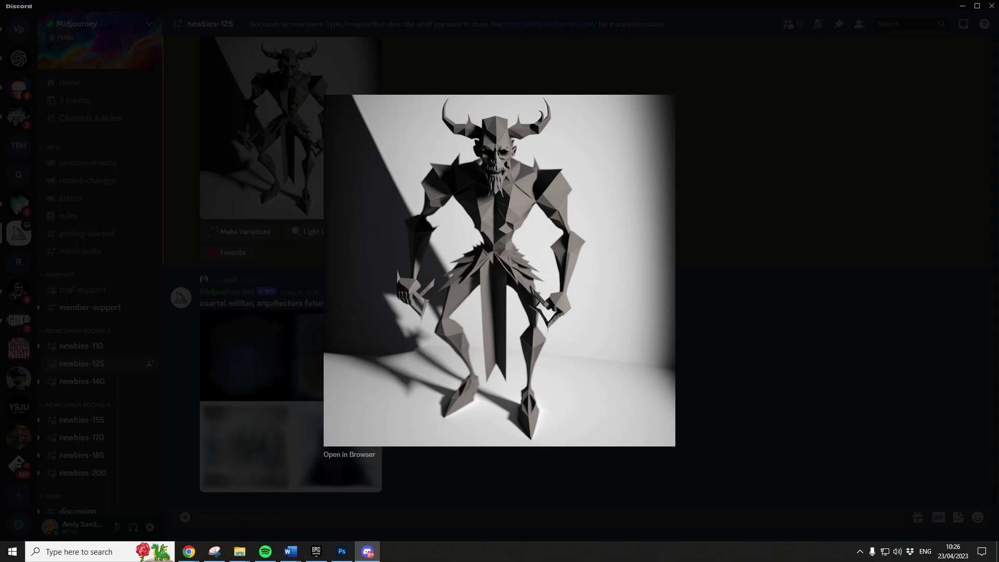
- Select the prompt text in Word, then close Discord's enlarged preview and review the demon message
key("alt+Tab")
key("ctrl+a")
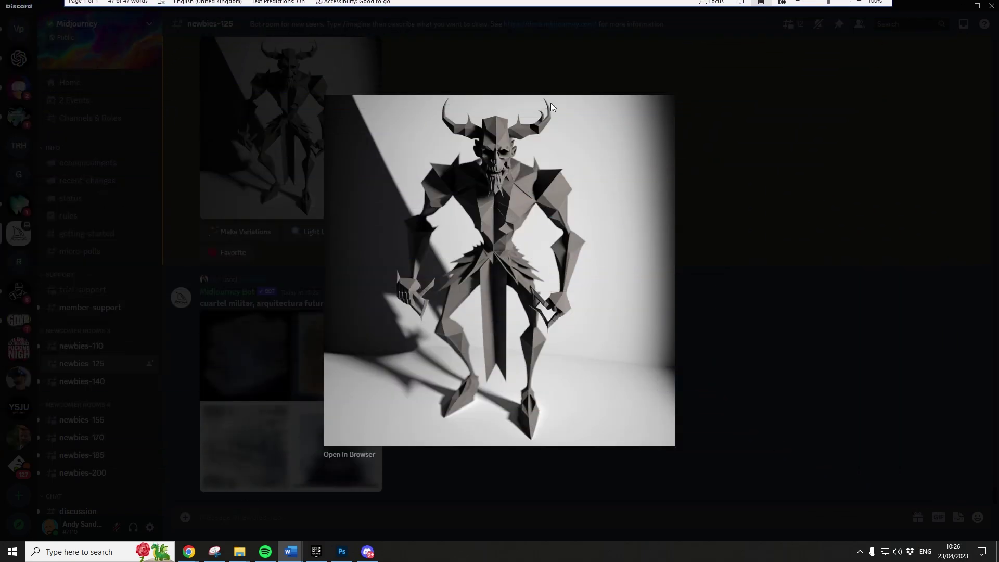
right_click(639, 228)
left_click(793, 183)
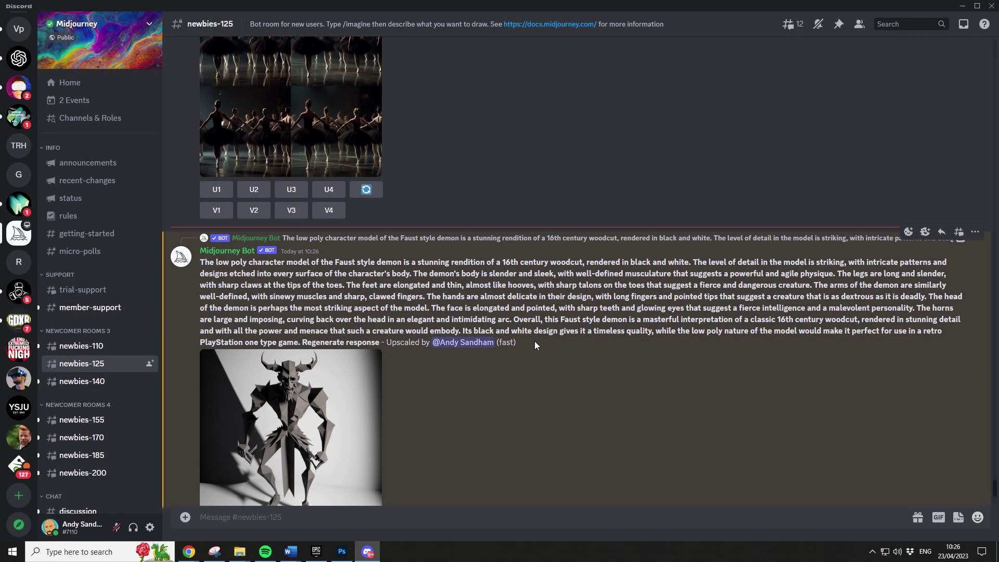
left_click_drag(535, 341, 198, 260)
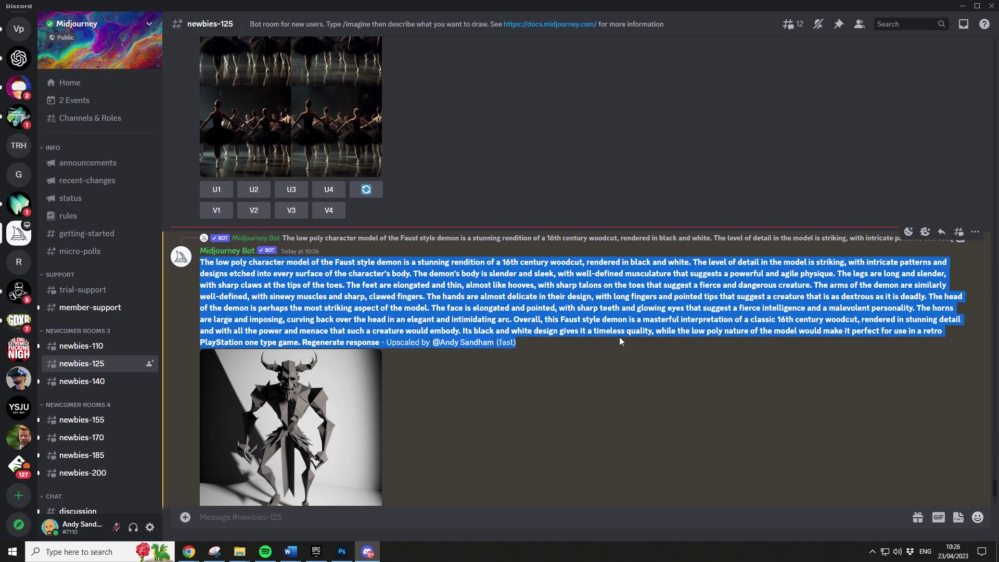
left_click(506, 341)
scroll(447, 434, "down", 2)
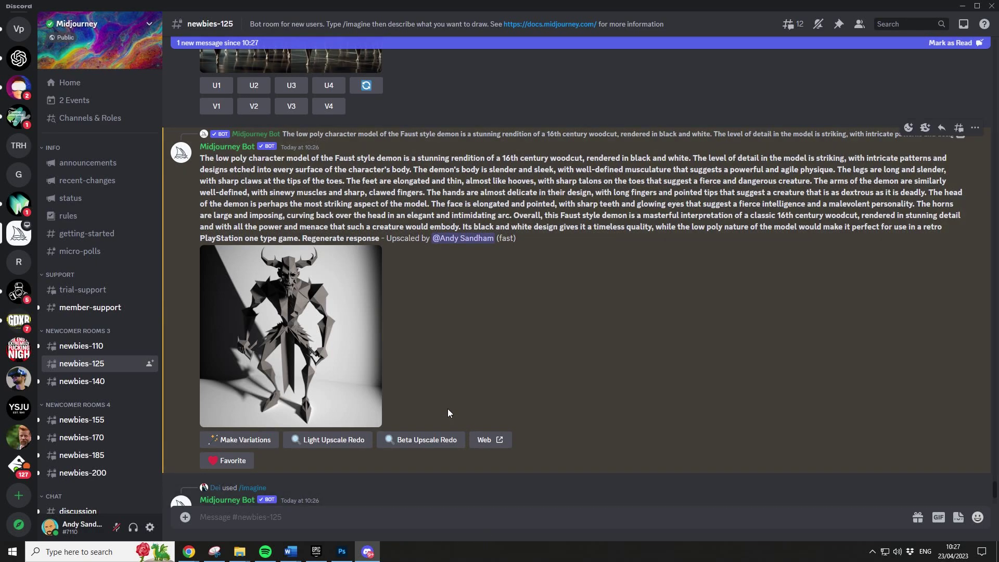
scroll(381, 344, "up", 1)
scroll(381, 364, "up", 15)
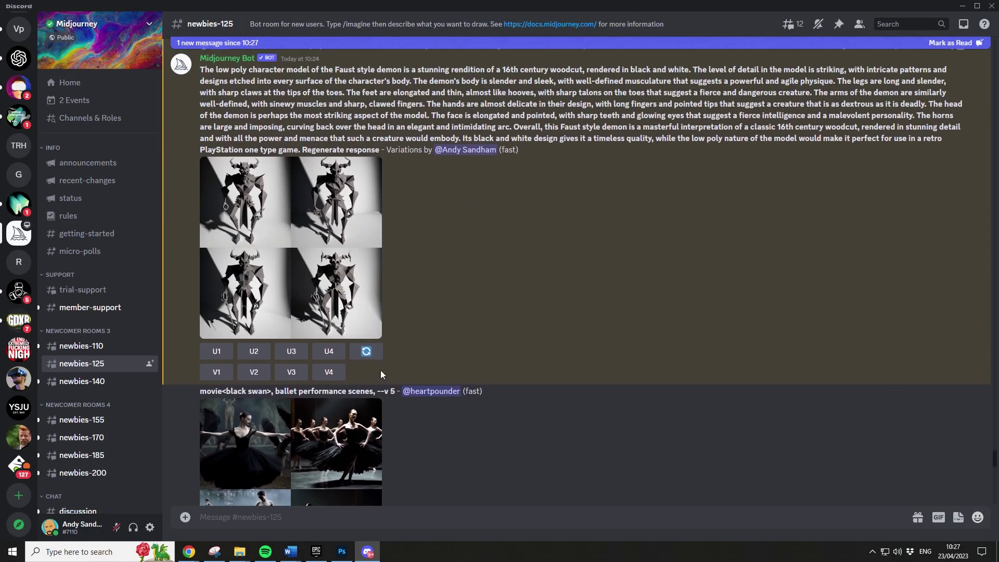
scroll(382, 410, "up", 10)
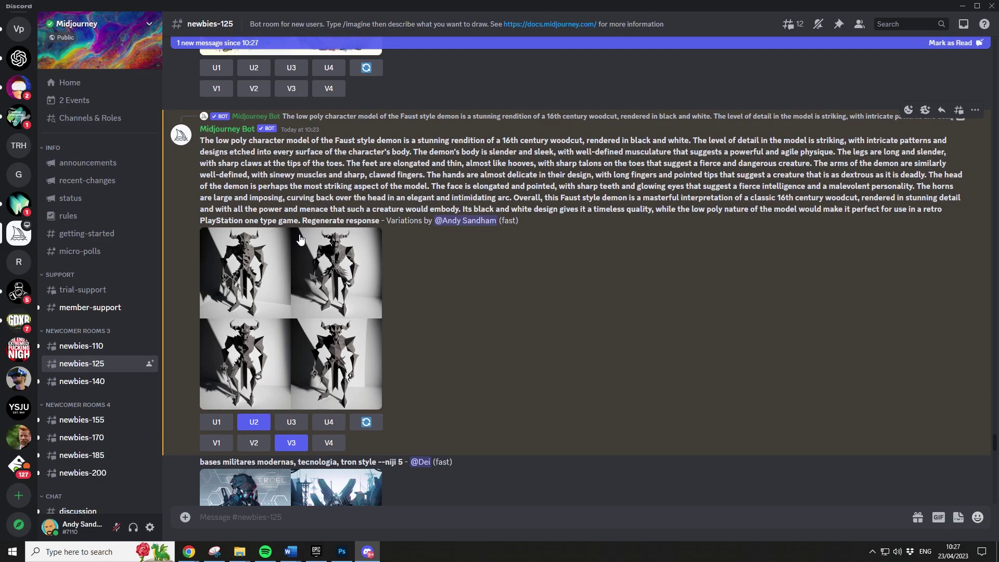
scroll(360, 357, "up", 10)
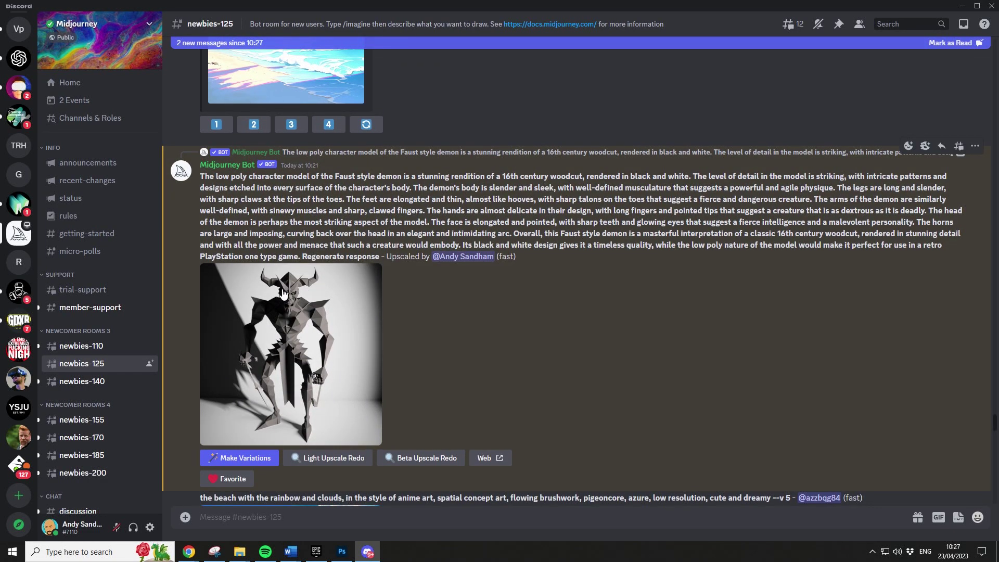
scroll(433, 418, "down", 10)
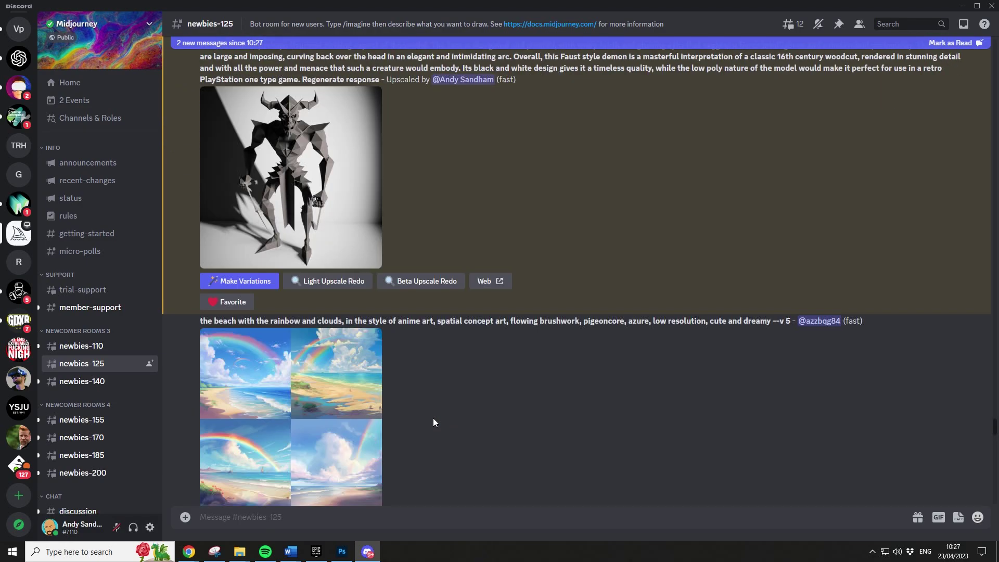
scroll(398, 408, "down", 15)
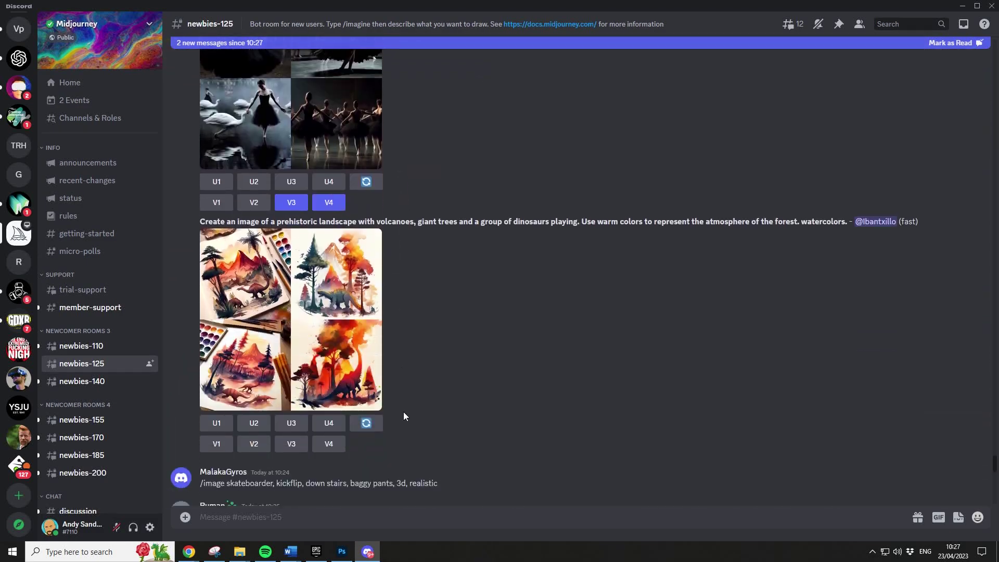
scroll(354, 405, "down", 10)
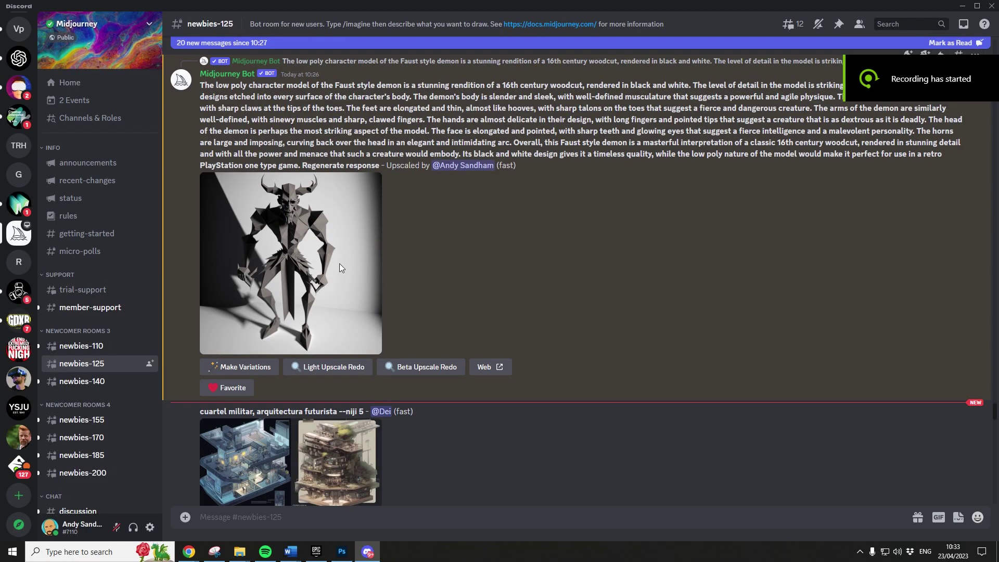
- Copy the link of the upscaled demon image from its enlarged view
left_click(339, 263)
right_click(555, 283)
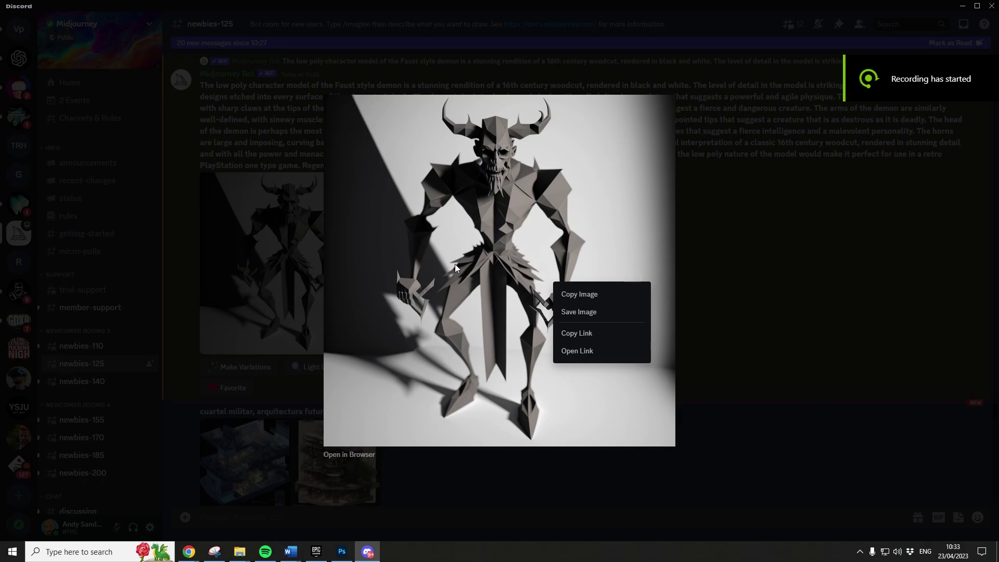
left_click(578, 333)
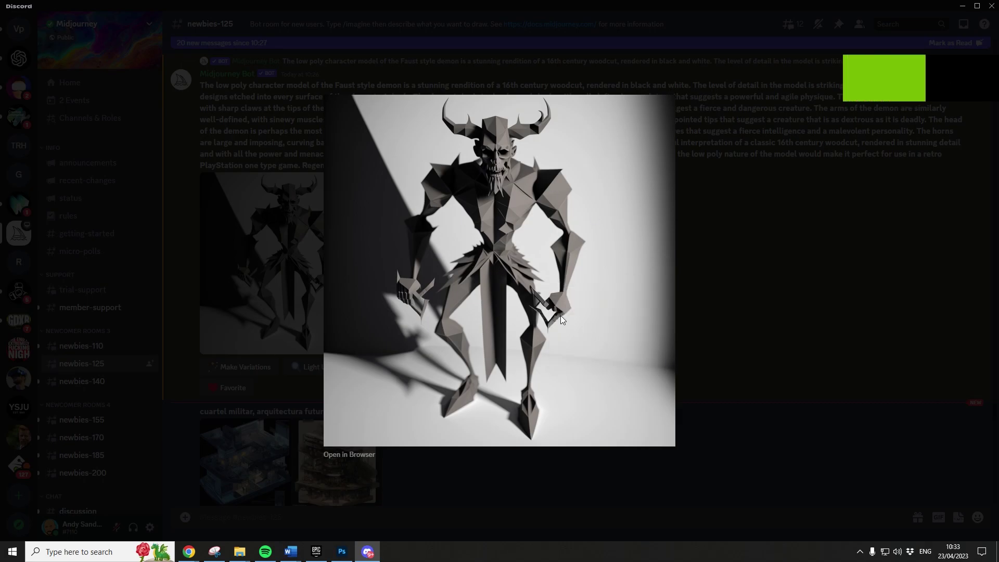
left_click(714, 324)
scroll(395, 328, "down", 8)
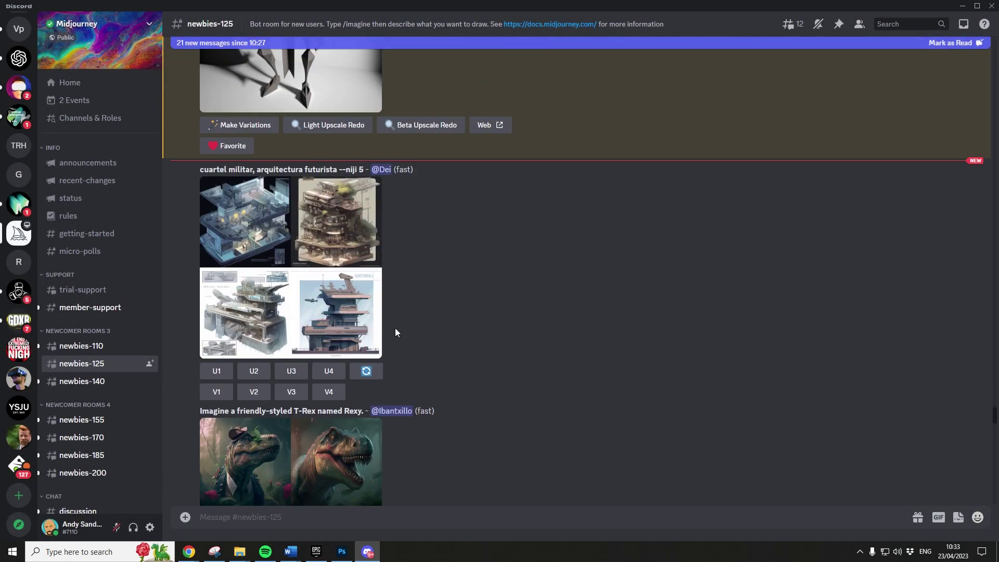
- Send an /imagine prompt with the image link plus 'no shadows woodcut style less detail on face'
left_click(262, 519)
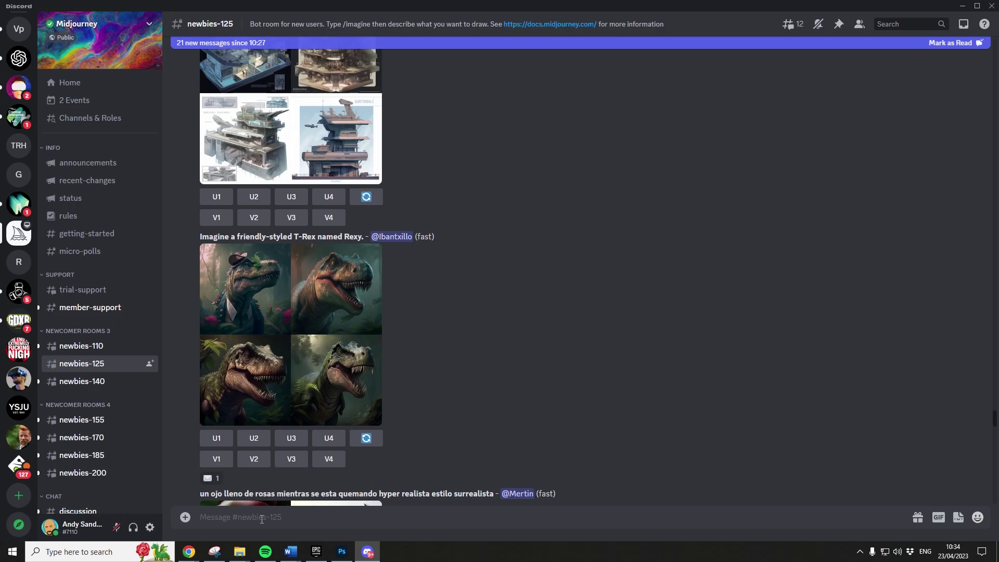
type("/i")
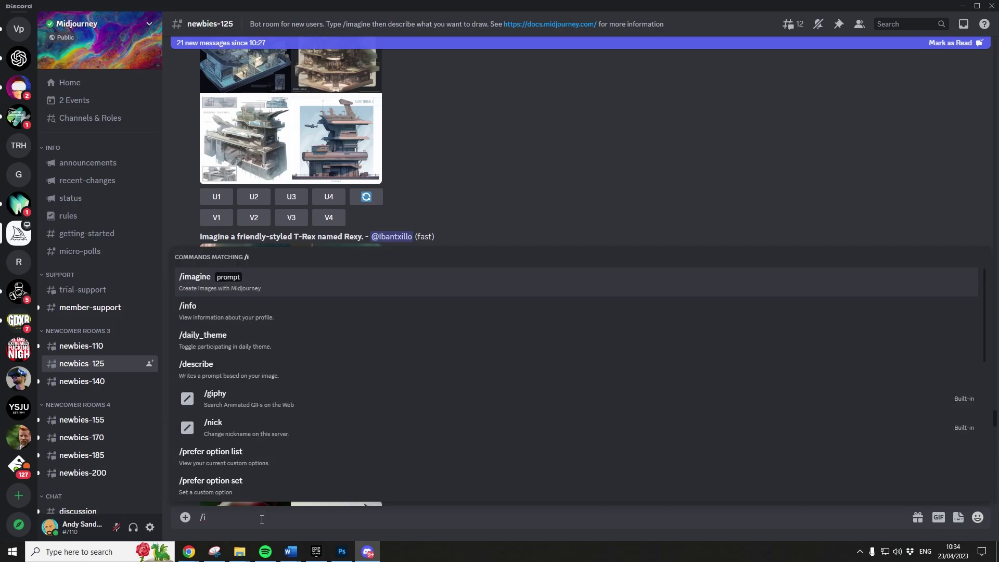
key("Tab")
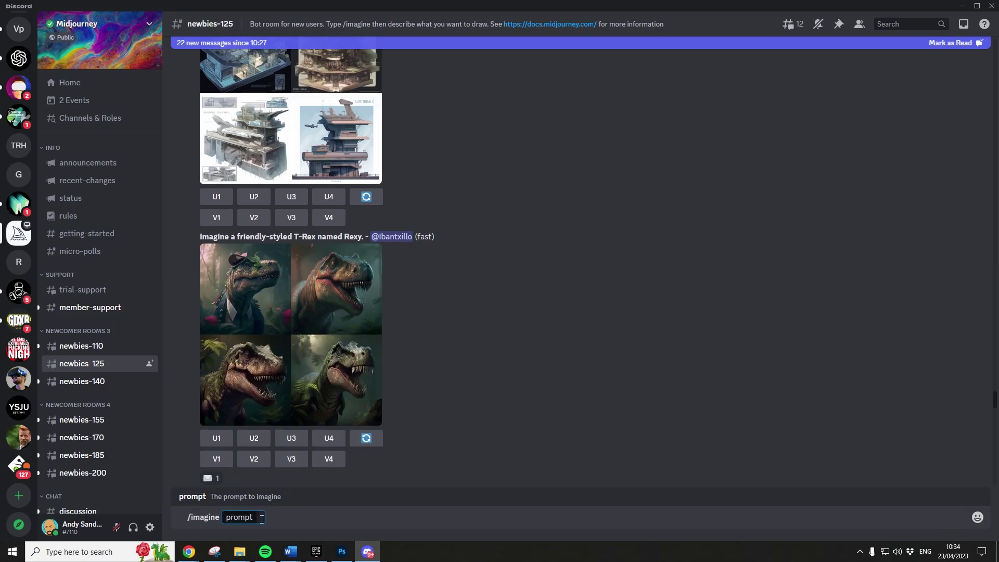
key("ctrl+v")
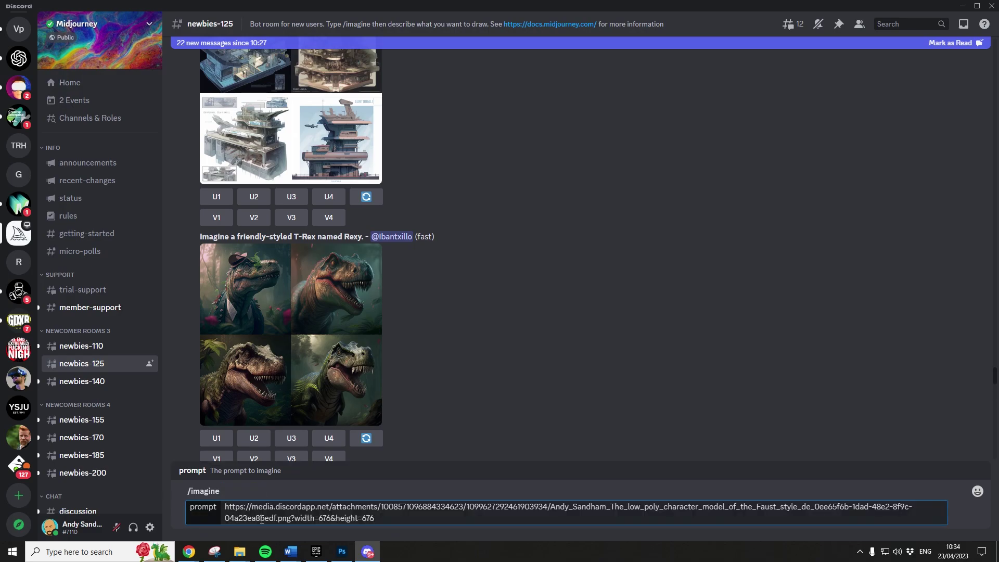
type("no shadows woodcut style ")
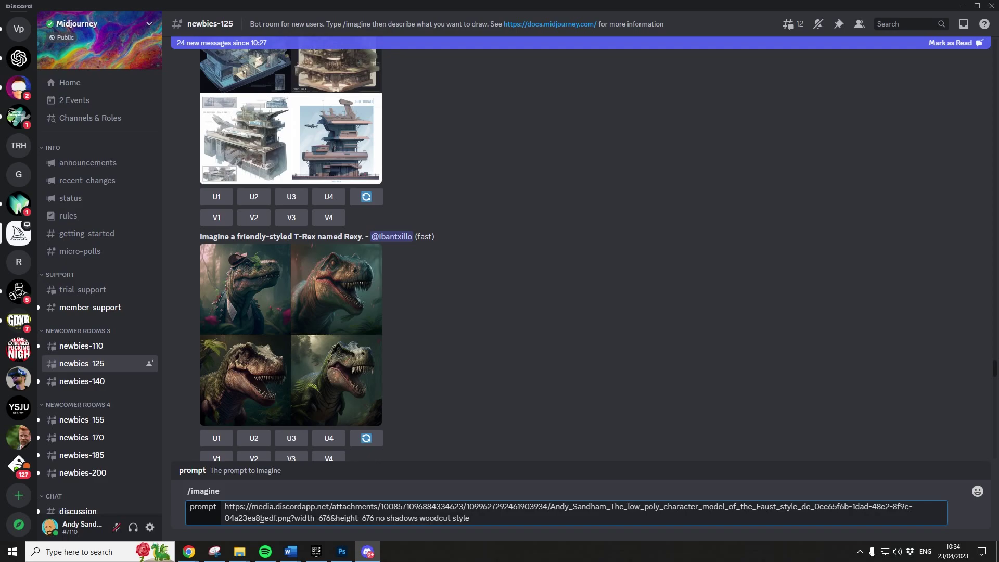
type("less detail on face")
key("Return")
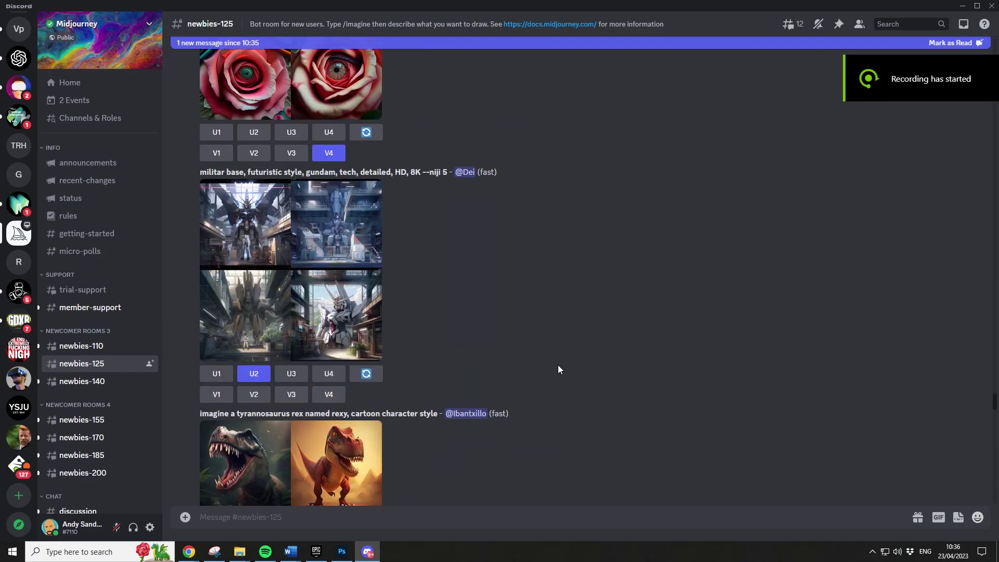
- Scroll #newbies-125 to the woodcut-style demon result and open its four-image grid full-size
scroll(561, 375, "down", 20)
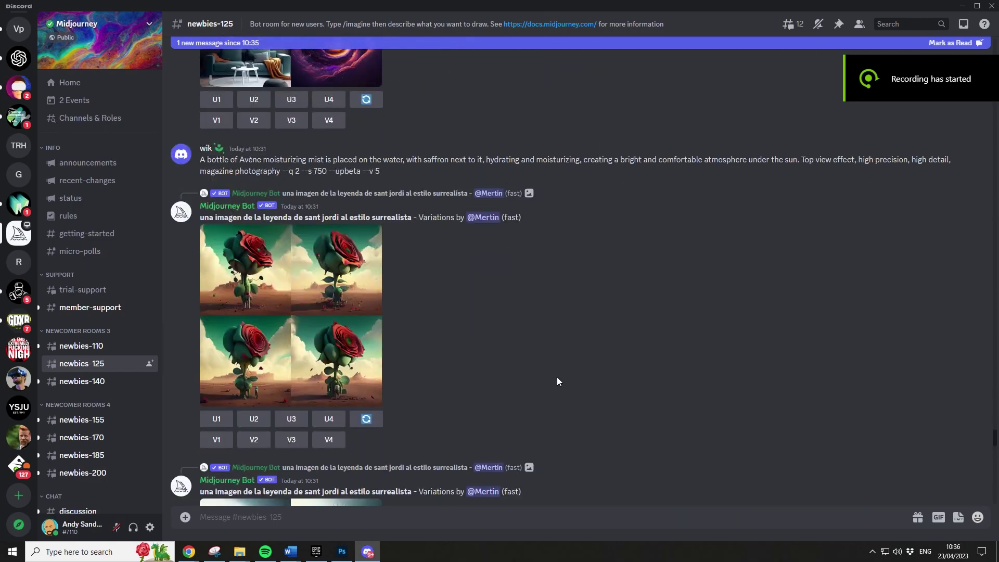
scroll(554, 380, "down", 20)
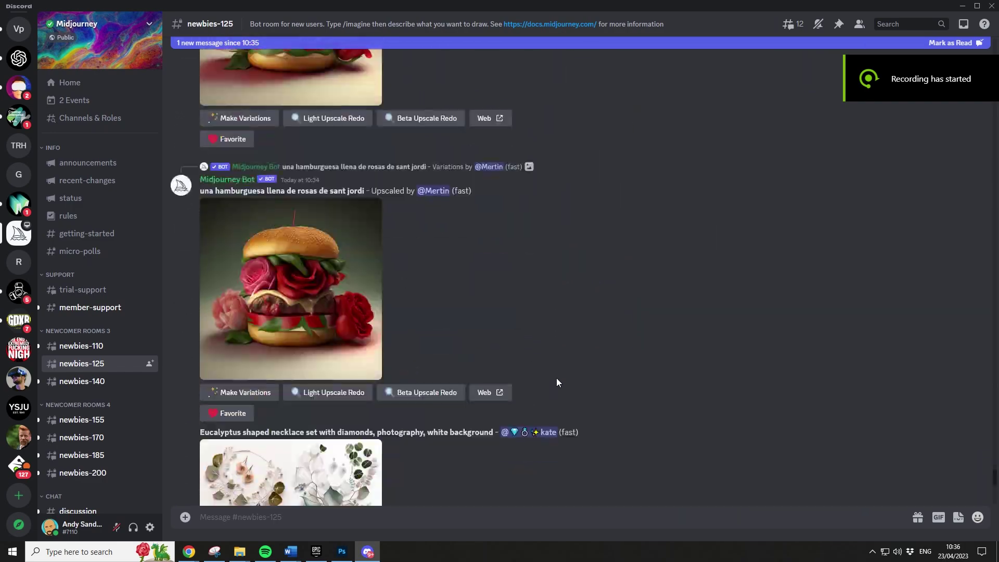
scroll(541, 379, "up", 3)
scroll(392, 420, "down", 4)
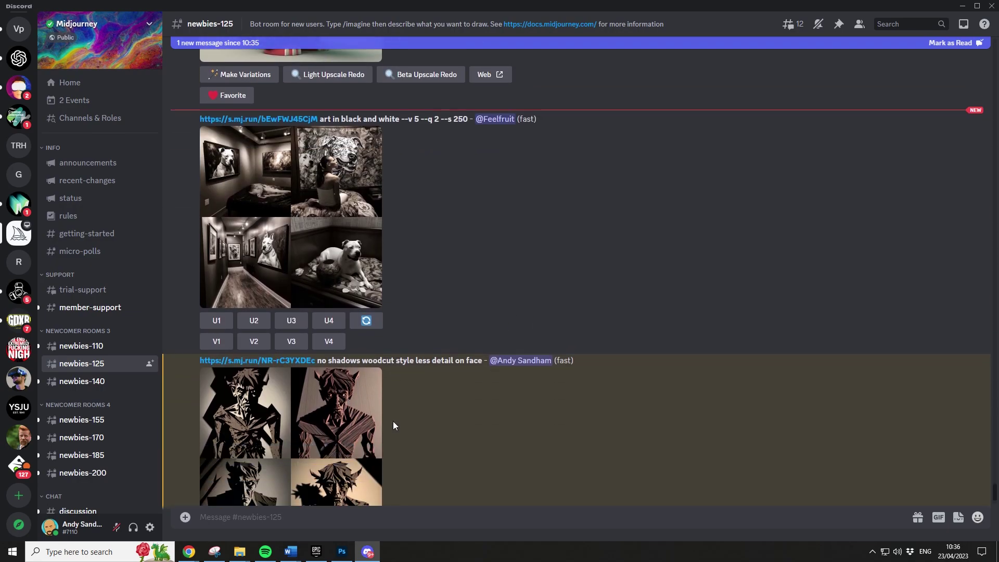
left_click(364, 390)
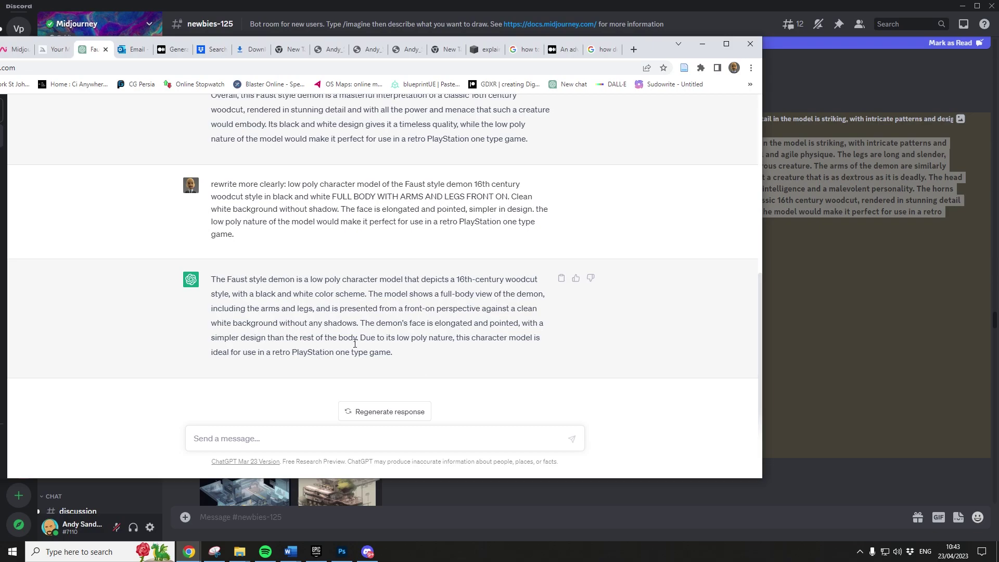
- Select ChatGPT's rewritten full-body, front-on low poly Faust demon description
left_click_drag(402, 359, 212, 282)
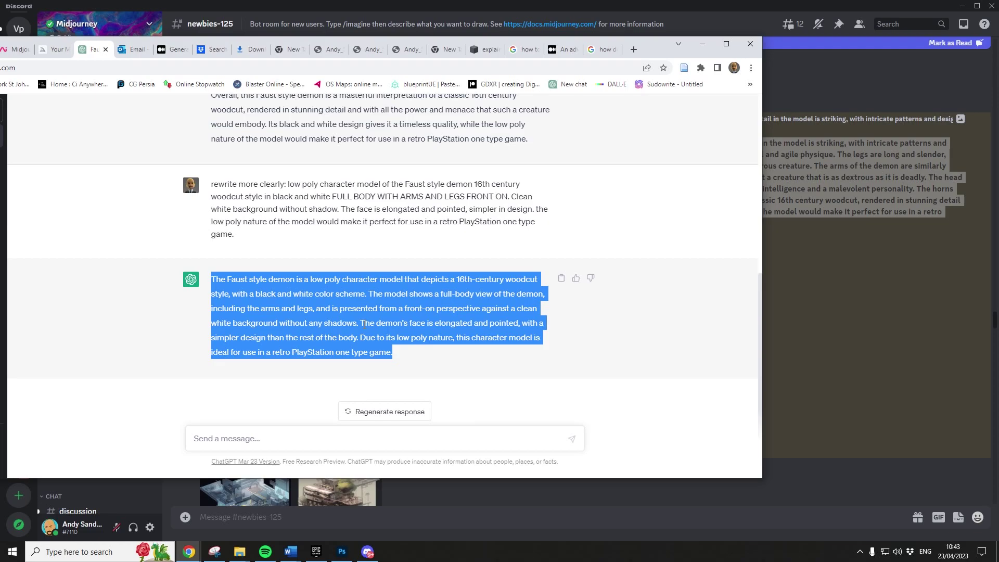
- Send an /imagine prompt combining the demon image link with the Faust demon description from Word
left_click(266, 523)
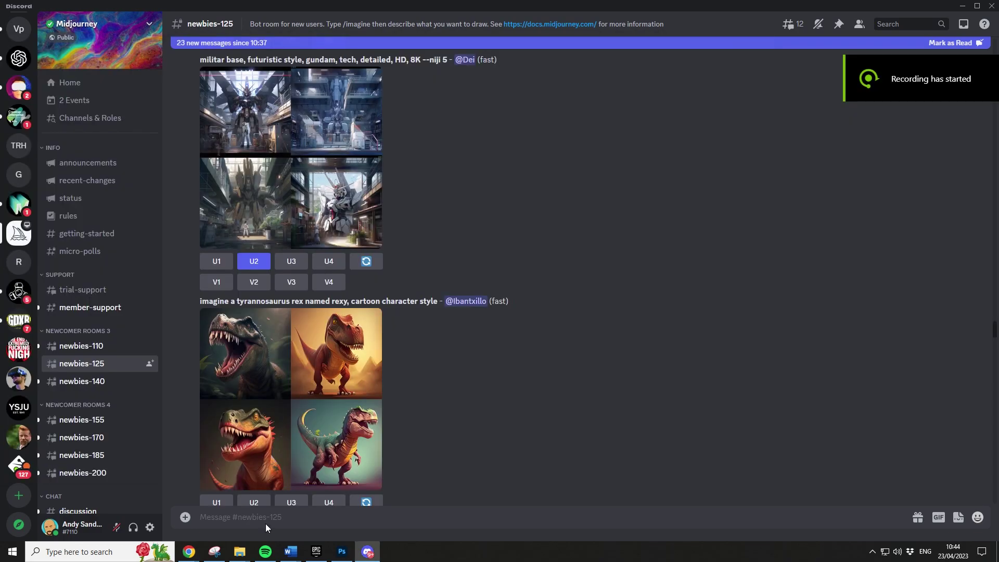
type("/imagine")
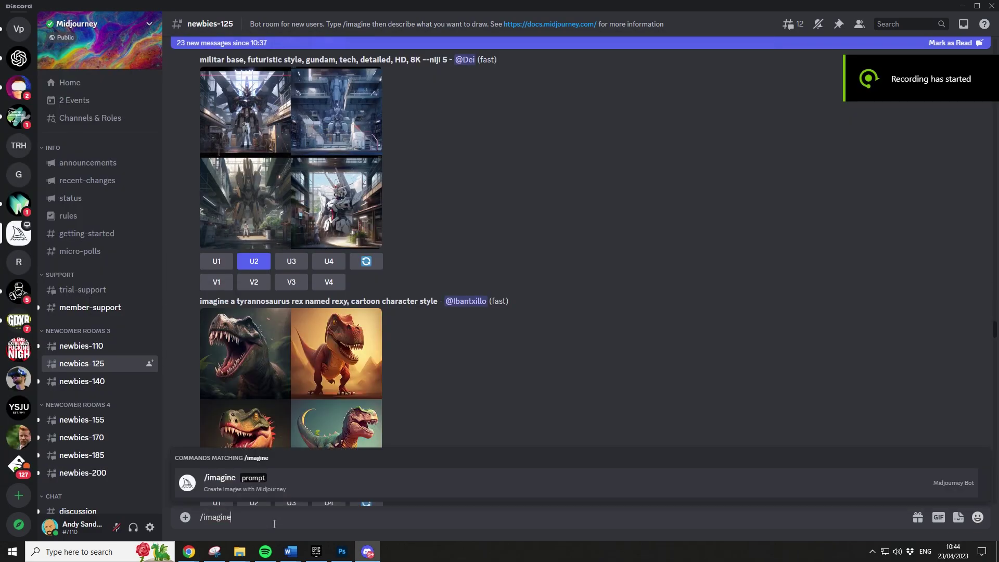
key("Return")
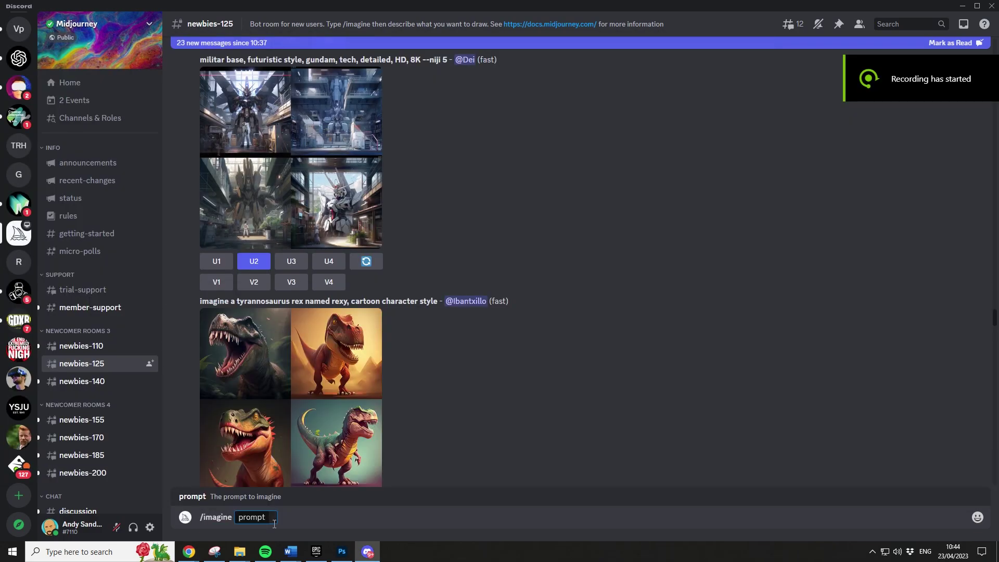
key("ctrl+v")
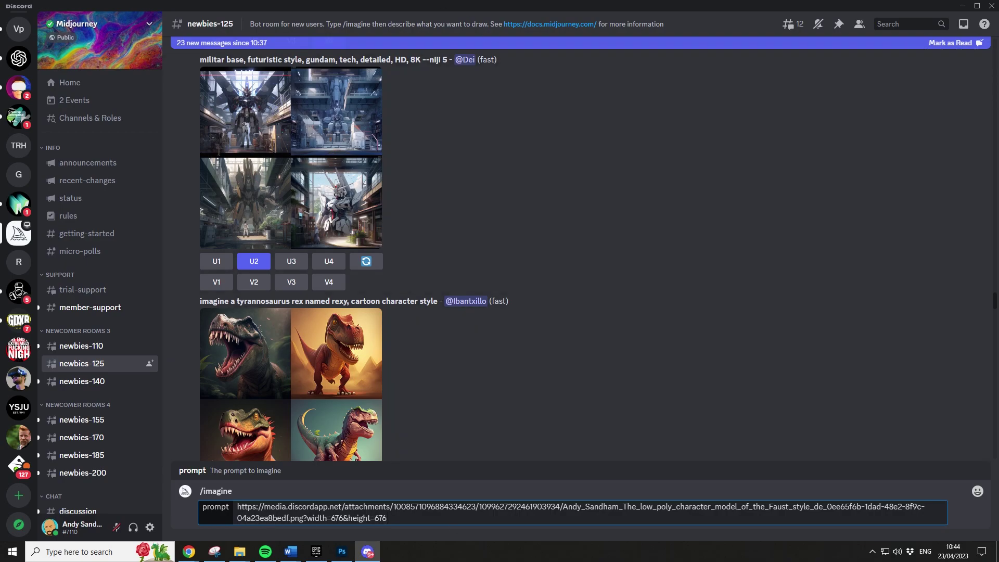
key("super+5")
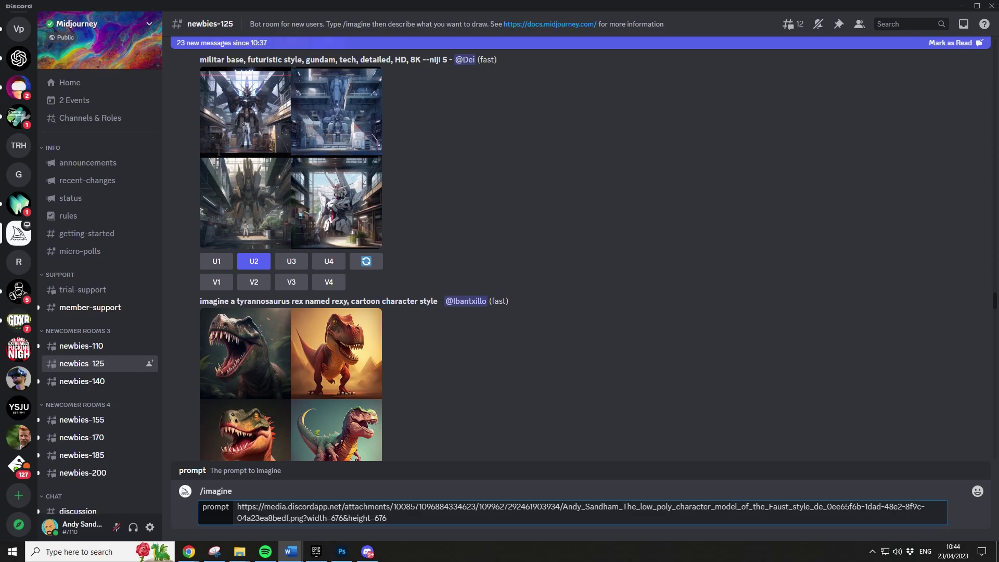
left_click(420, 522)
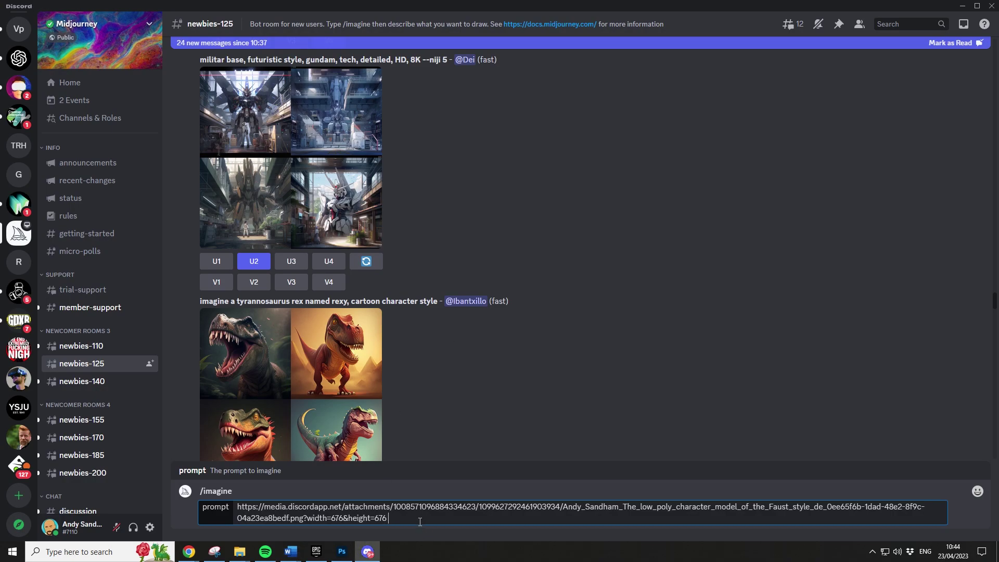
type("The Faust style demon is a low poly character model that depicts a 16th-century woodcut style, with a black and white color scheme. The model shows a full-body view of the demon, including the arms and legs, and is presented from a front-on perspective against a clean white background without any shadows. The demon's face is elongated and pointed, and the whole model has a simple, medieval design. Due to its low poly nature, this character model is ideal for use in a retro PlayStation one type game.")
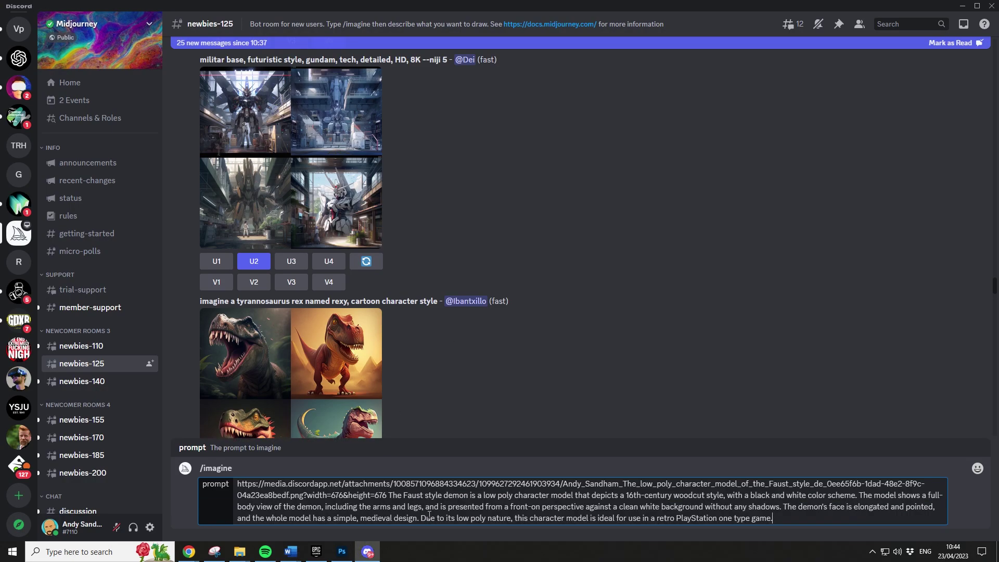
key("Return")
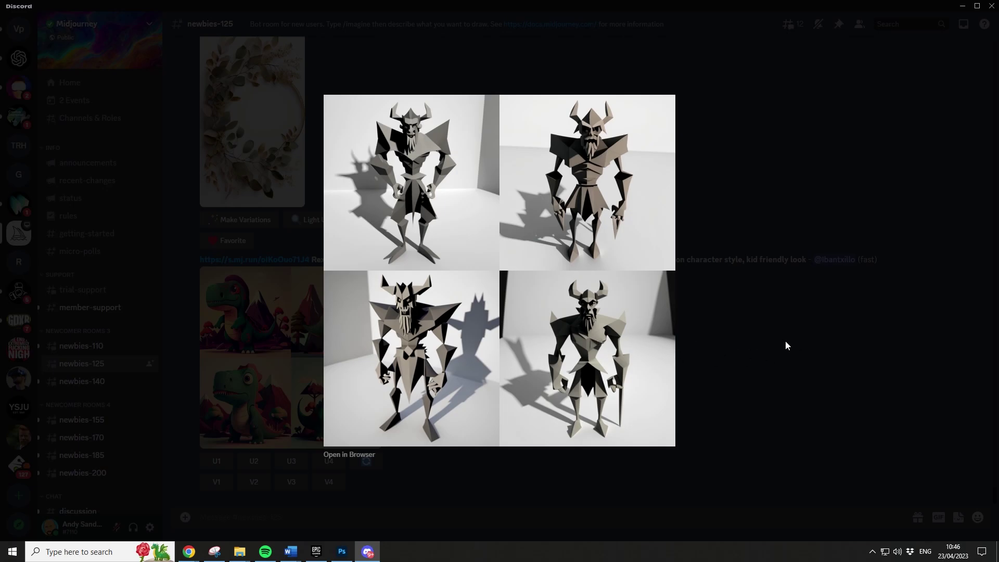
- Close the full-size viewer and request V3 variations of the third low-poly demon
key("Escape")
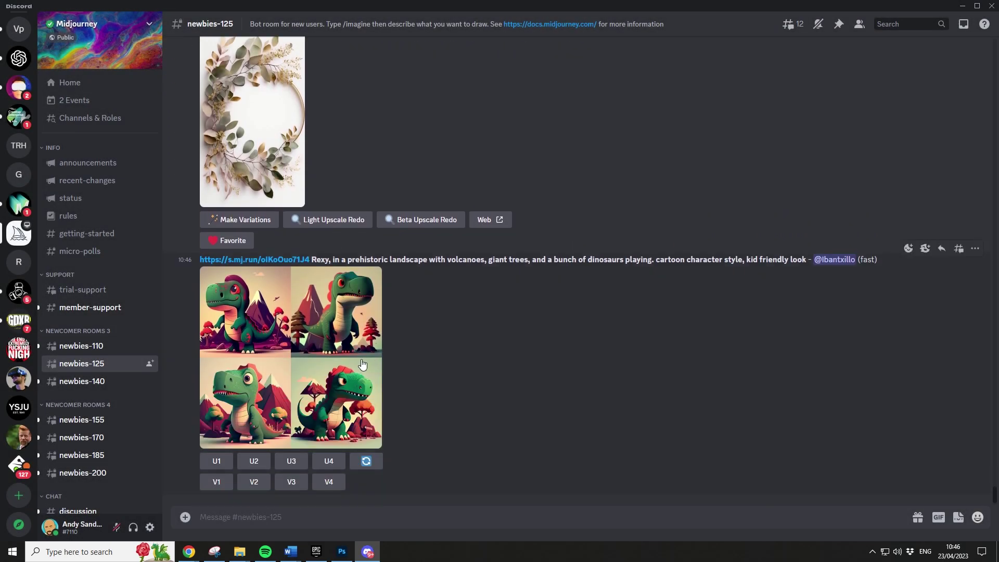
scroll(363, 364, "up", 10)
scroll(312, 359, "down", 3)
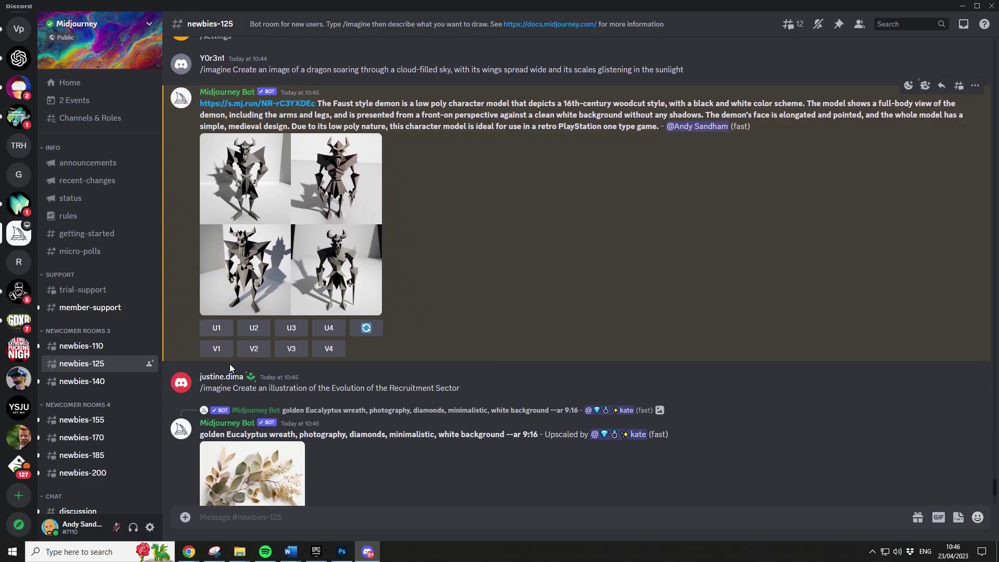
left_click(290, 349)
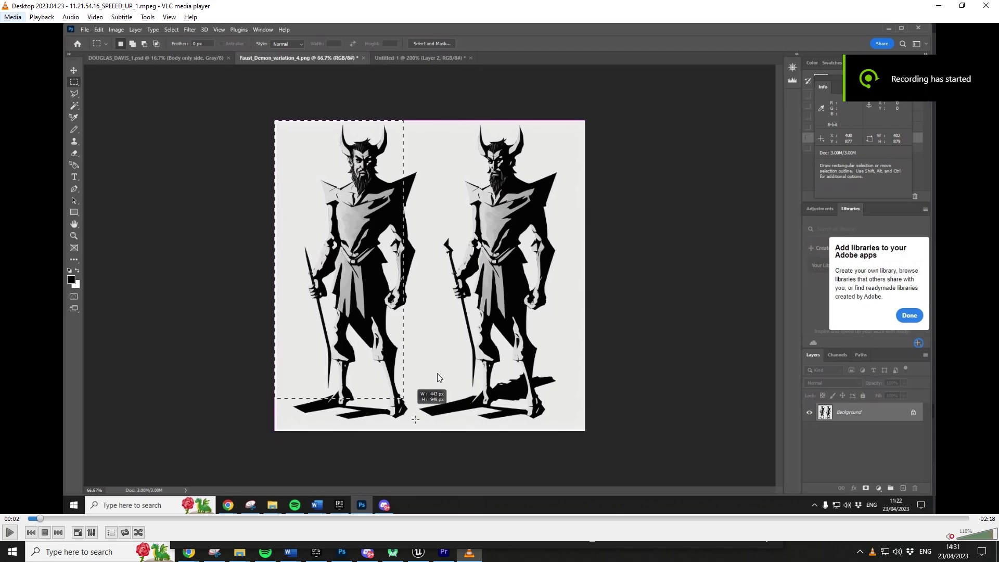
- Resume VLC playback of the sped-up Photoshop clean-up recording
left_click(10, 532)
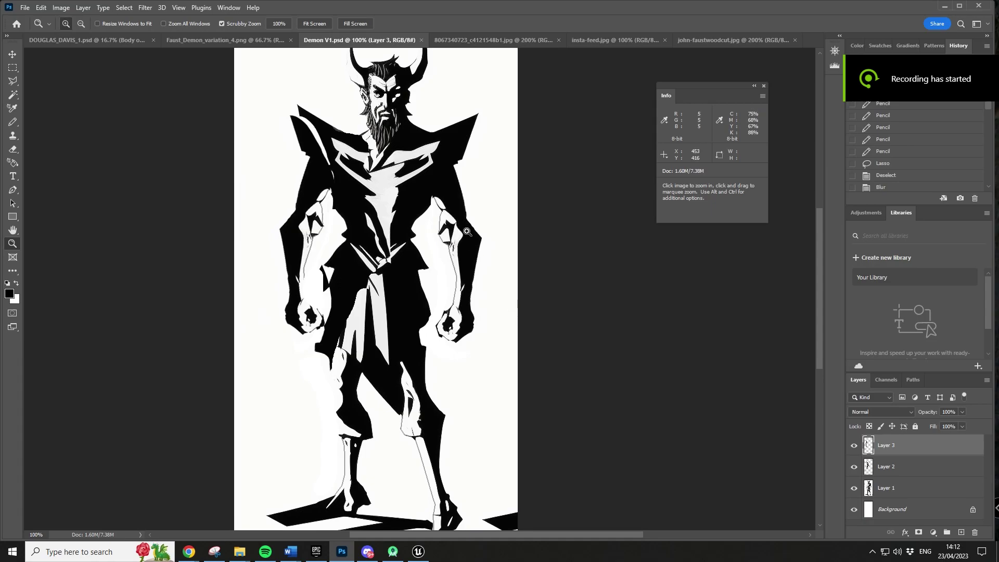
- Inspect the cleaned demon in Demon V1.psd by zooming and panning, then switch to Polygonal Lasso
left_click(455, 230)
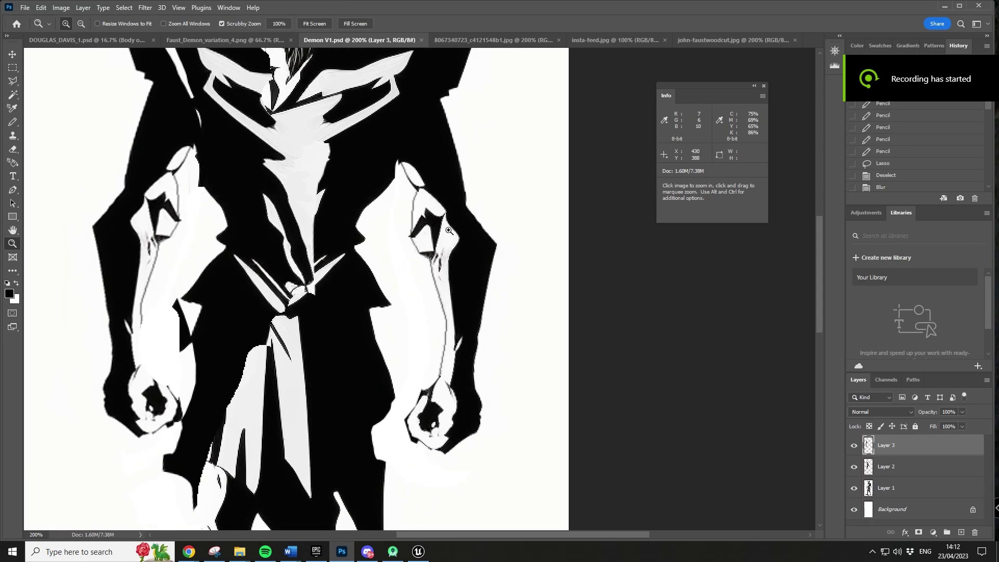
left_click(428, 225, "alt")
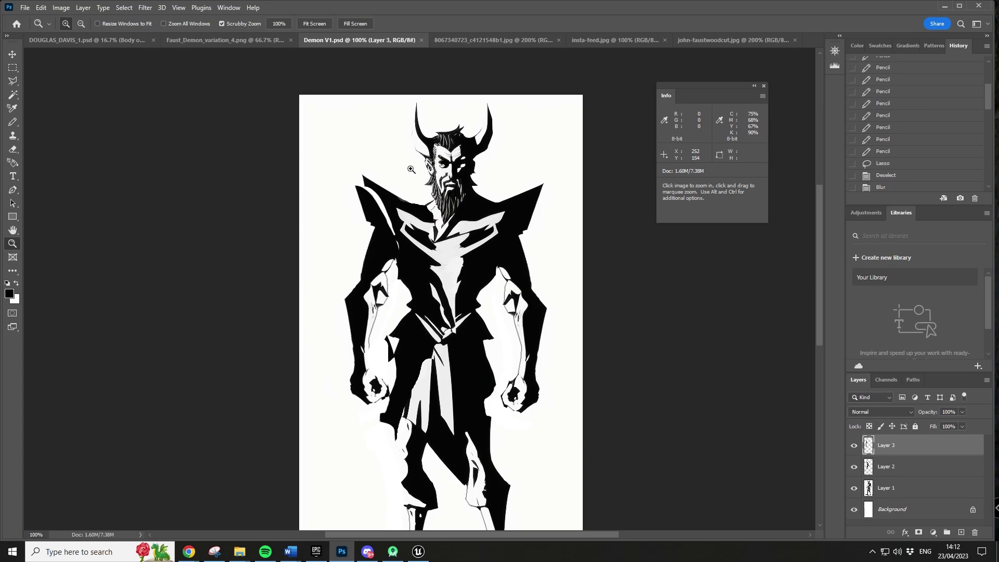
left_click_drag(508, 351, 518, 283)
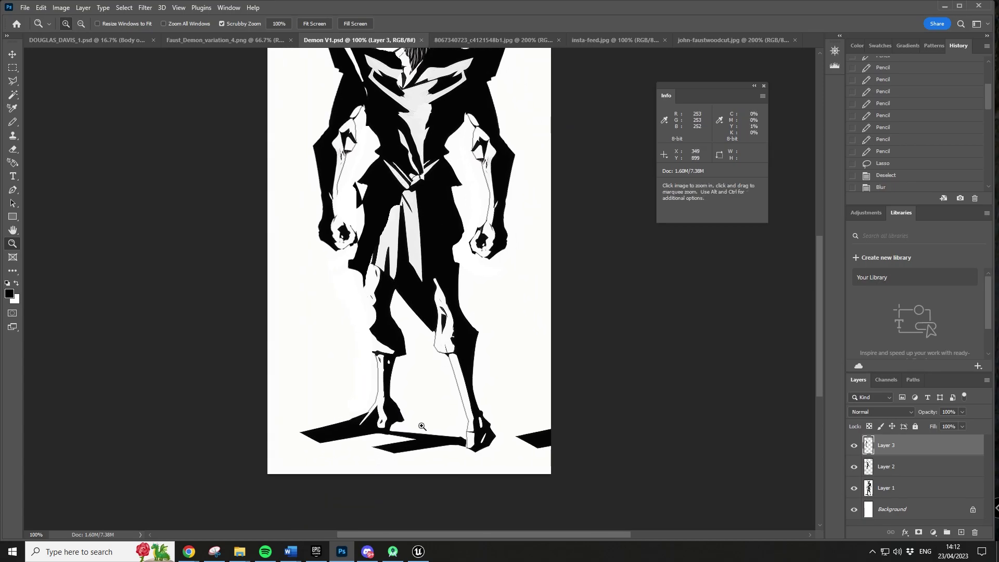
scroll(522, 299, "left", 5)
scroll(522, 298, "up", 1)
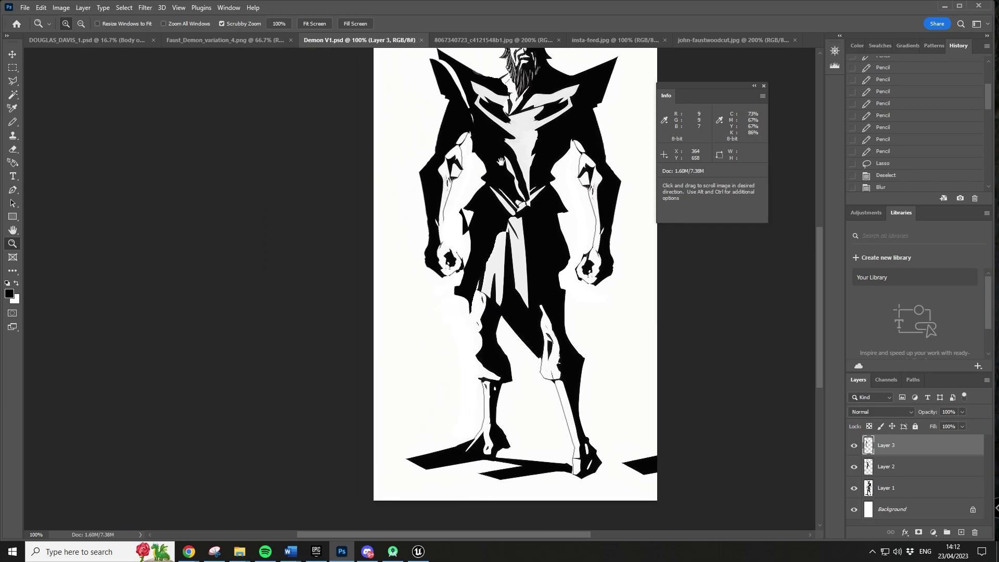
scroll(435, 302, "right", 2)
scroll(422, 260, "up", 4)
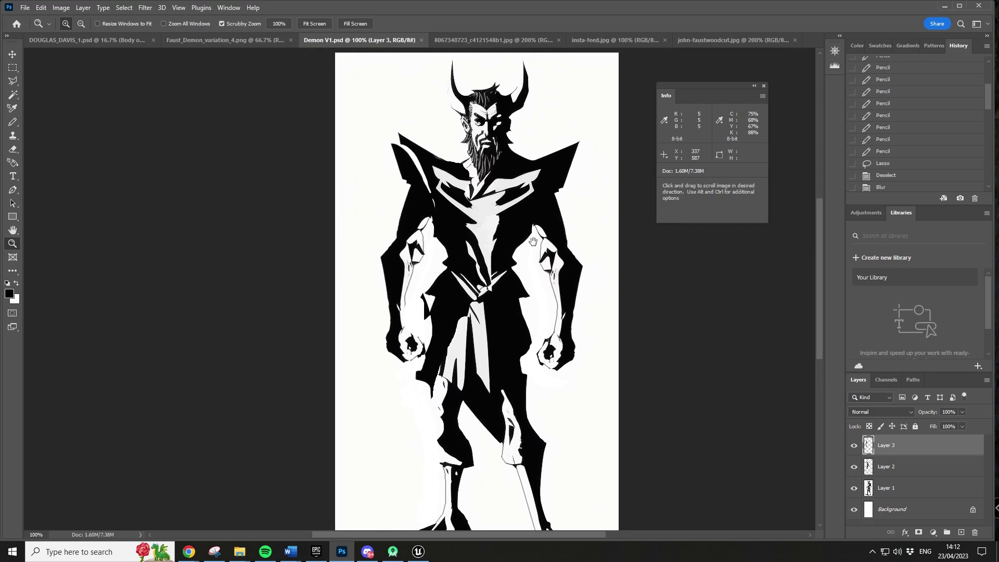
scroll(505, 364, "down", 3)
scroll(505, 365, "right", 1)
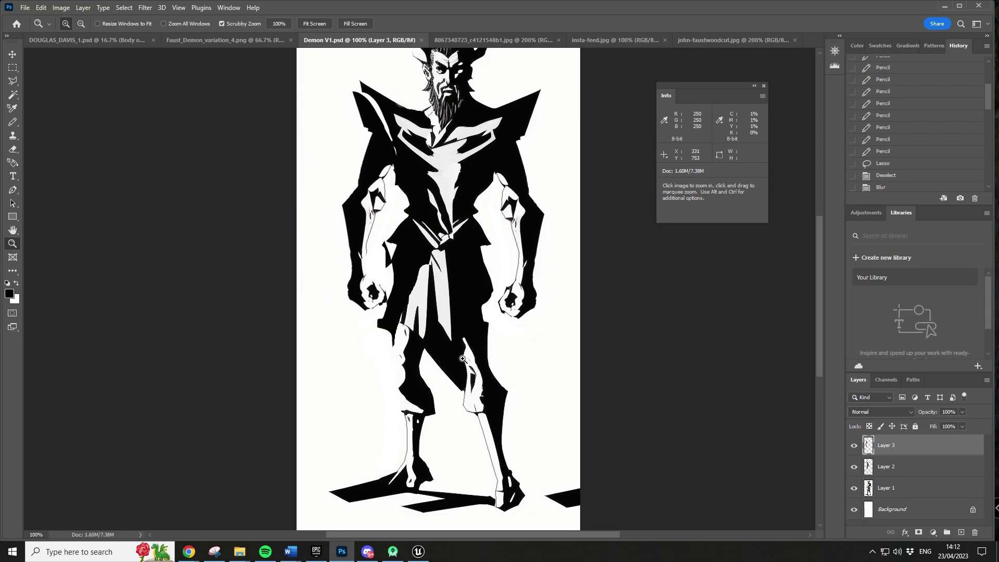
key("l")
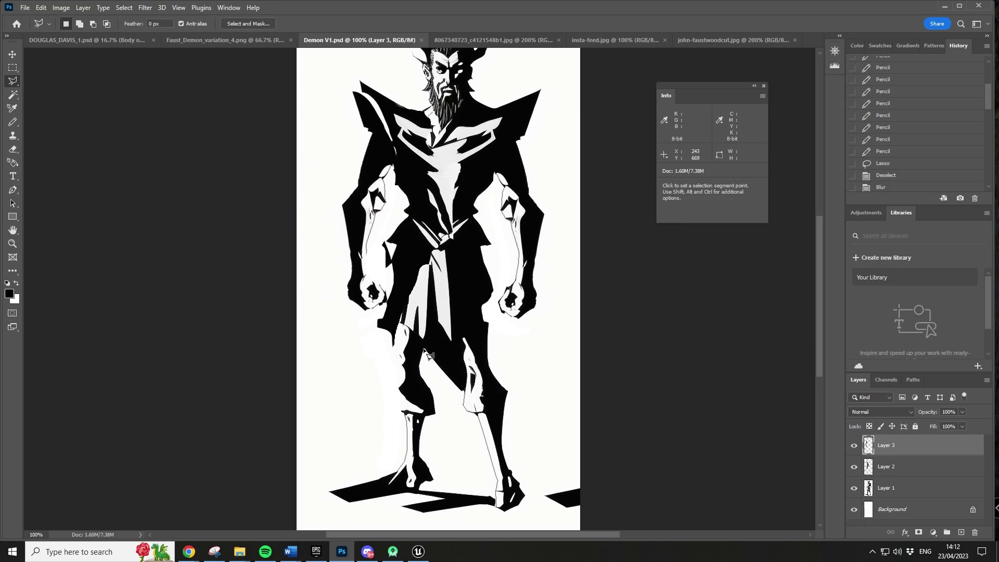
- Close the polygonal selection around the dark patch between the legs and attempt a cut
left_click(463, 359)
left_click(431, 358)
left_click(42, 7)
left_click(69, 73)
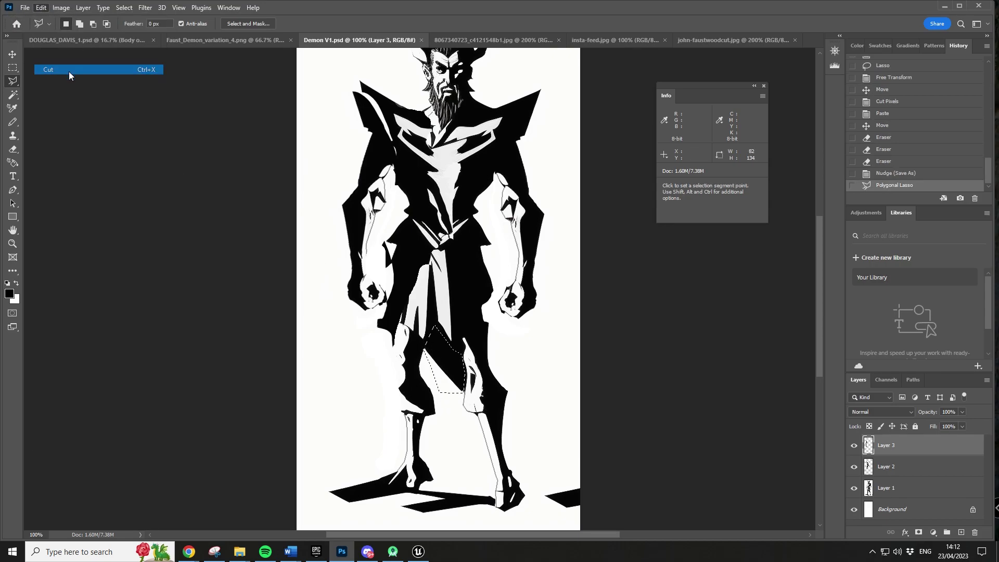
left_click(474, 206)
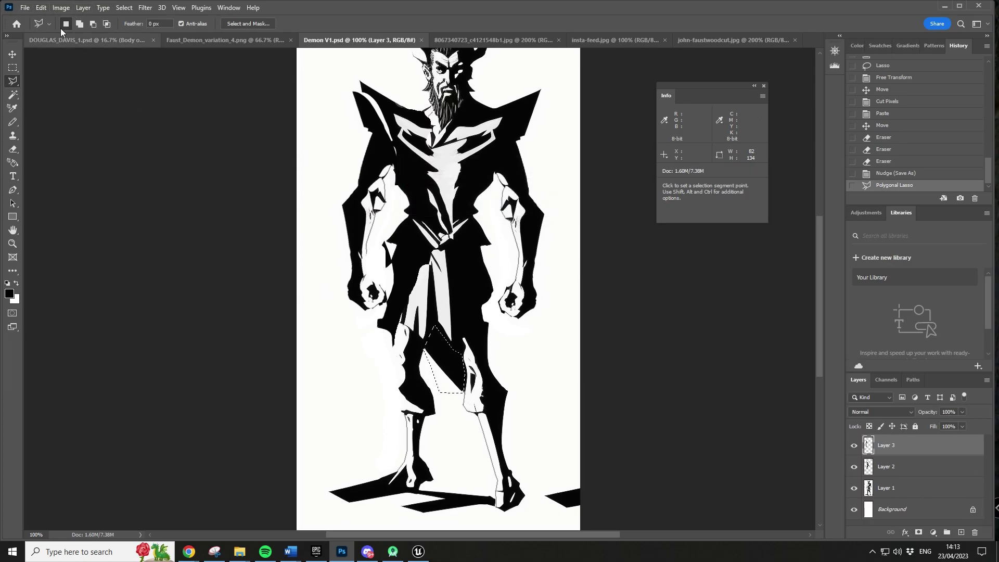
- Flatten the image to a single Background layer and cut the selected patch to white
left_click(84, 7)
left_click(133, 412)
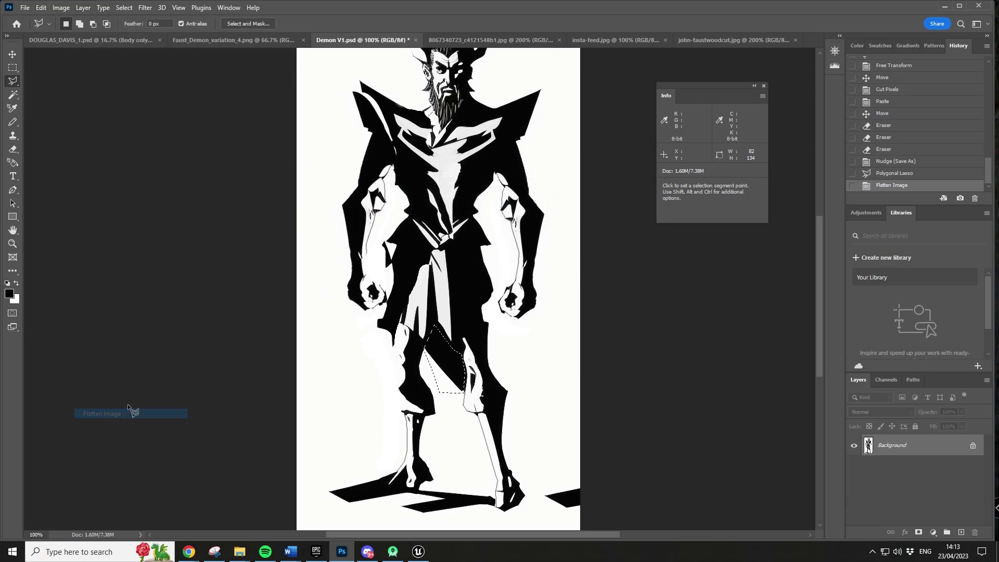
left_click(41, 8)
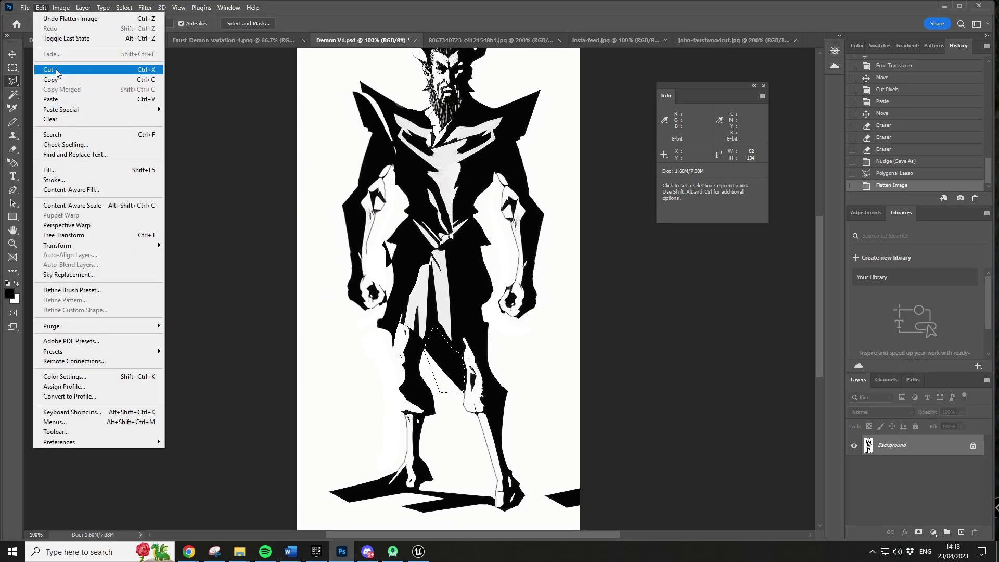
left_click(48, 69)
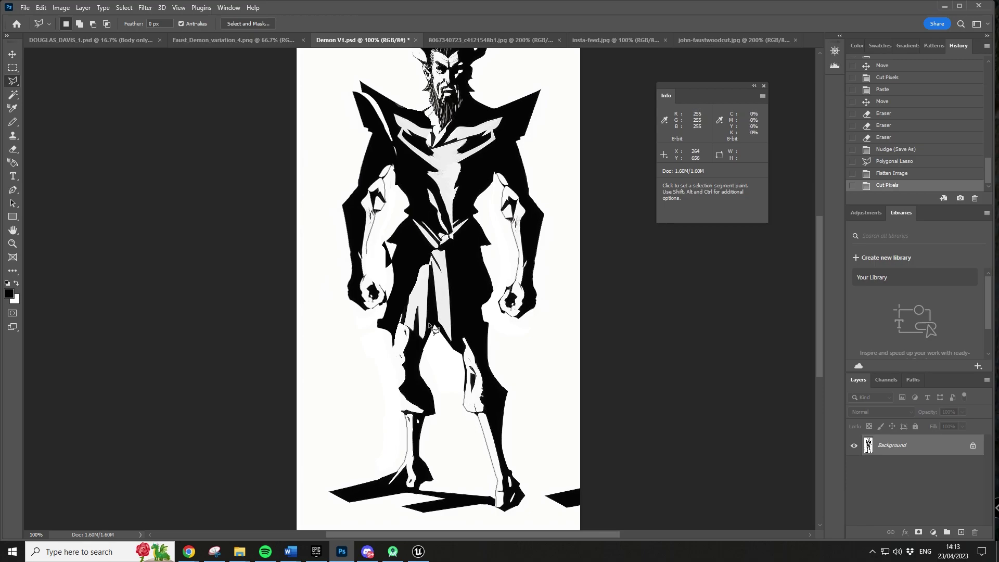
mouse_move(435, 276)
left_mouse_down()
mouse_move(481, 294)
mouse_move(467, 239)
left_mouse_up()
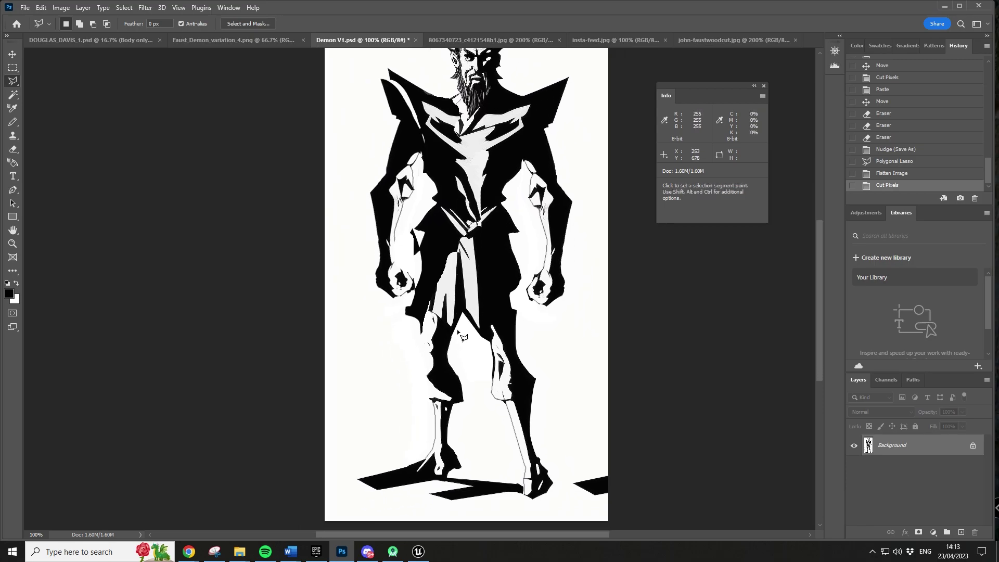
- Switch to the freehand Lasso and try outlining robe areas, deselecting each attempt
right_click(11, 85)
left_click(30, 82)
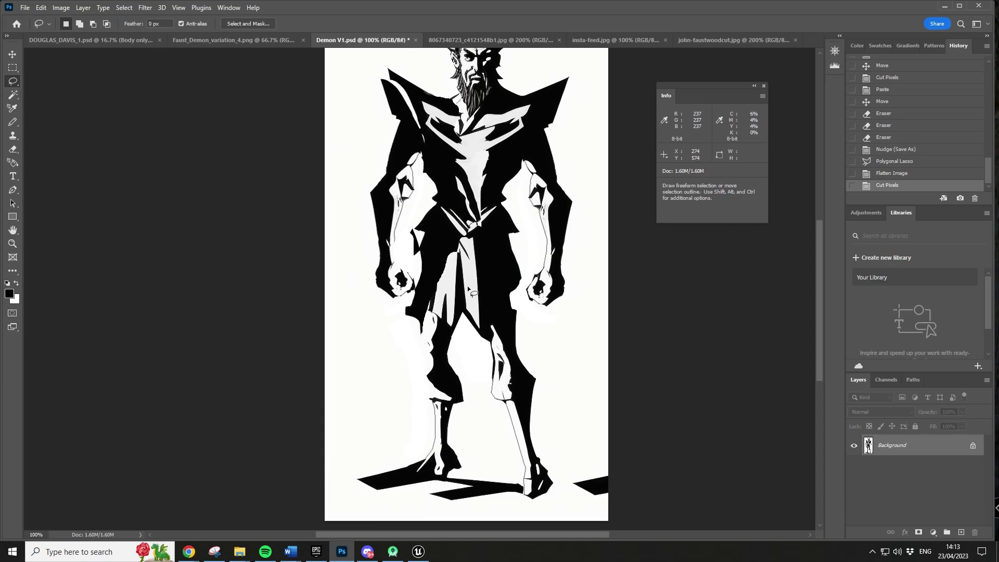
mouse_move(498, 321)
left_mouse_down()
mouse_move(470, 282)
mouse_move(459, 312)
mouse_move(470, 367)
left_mouse_up()
key("ctrl+d")
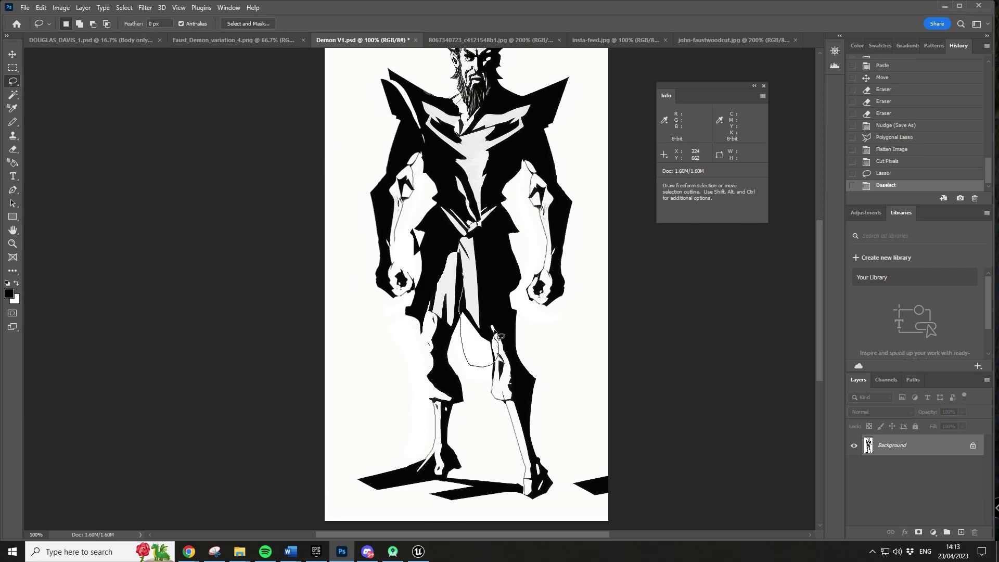
left_click_drag(499, 335, 479, 348)
key("ctrl+d")
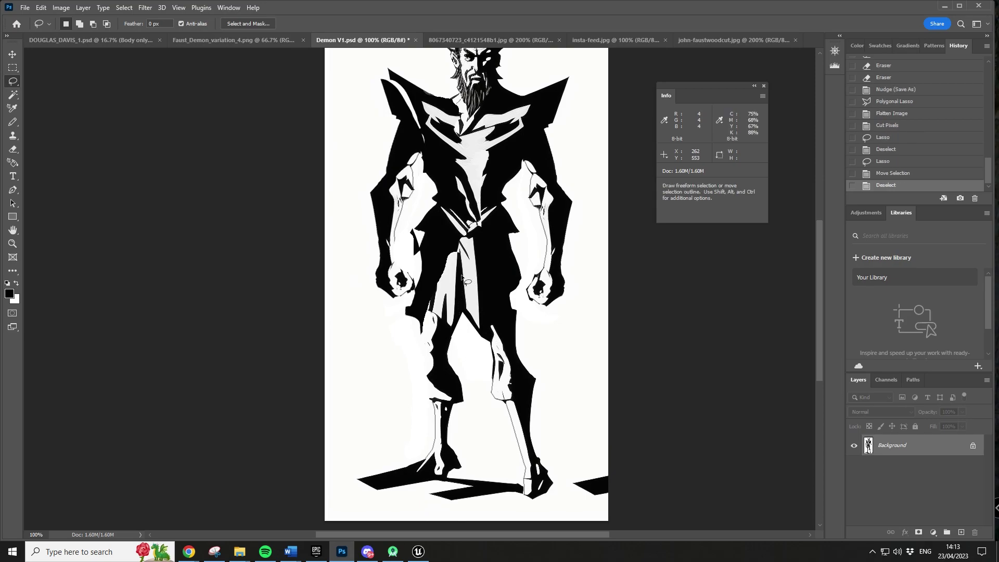
- Lasso the robe piece over the leg, shift a copy up about 47 px, and cut it
mouse_move(462, 277)
left_mouse_down()
mouse_move(466, 367)
mouse_move(488, 351)
mouse_move(504, 313)
mouse_move(494, 276)
mouse_move(464, 268)
left_mouse_up()
key("v")
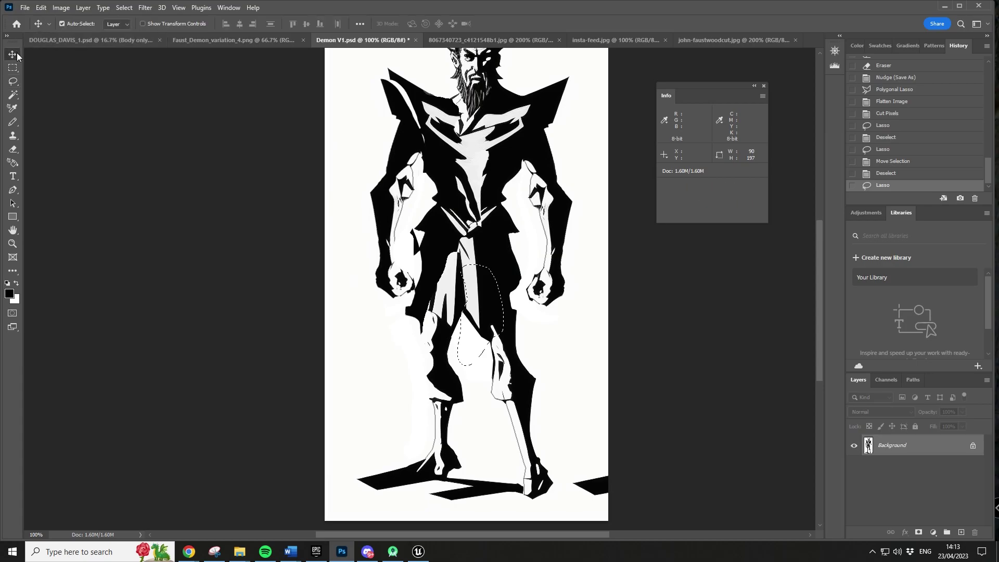
left_click_drag(484, 312, 486, 289)
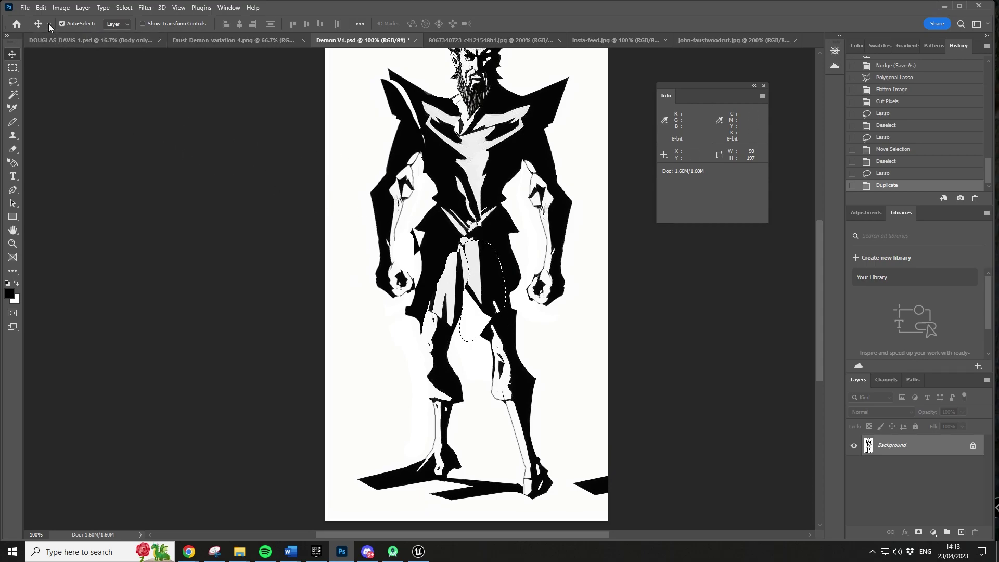
left_click(41, 7)
left_click(52, 68)
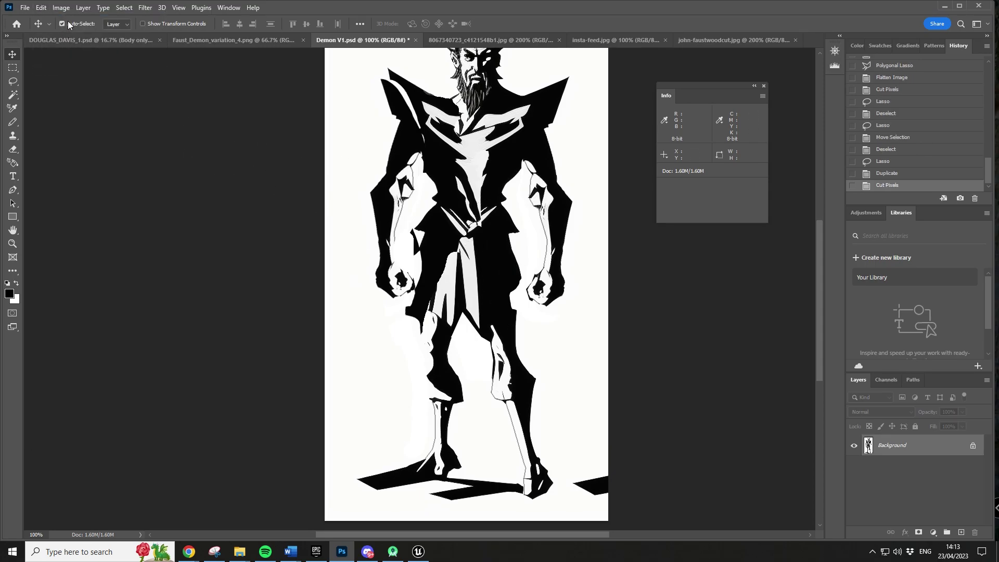
left_click(42, 7)
- Paste the robe piece onto Layer 1 and move it into place on the leg
left_click(57, 99)
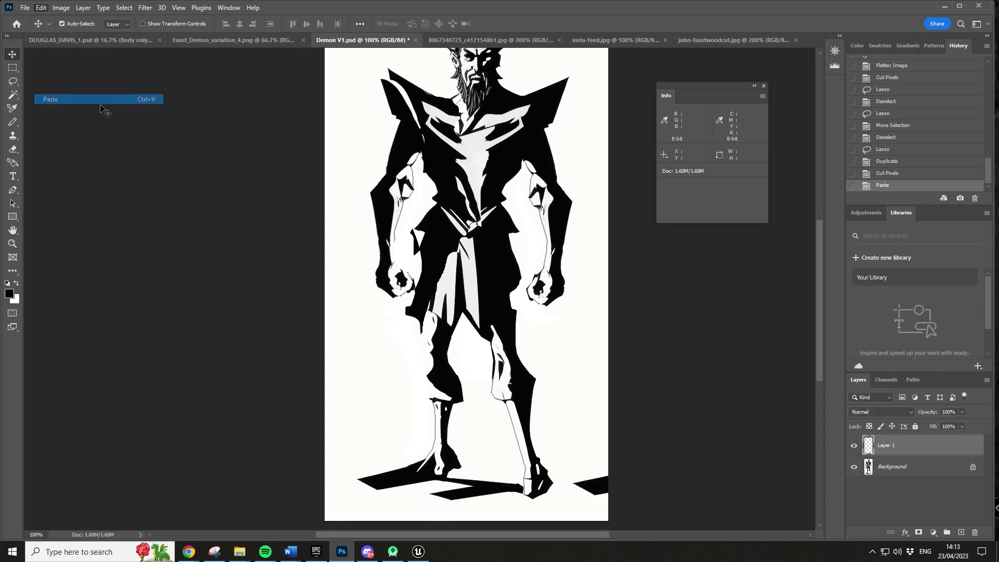
left_click_drag(456, 285, 482, 274)
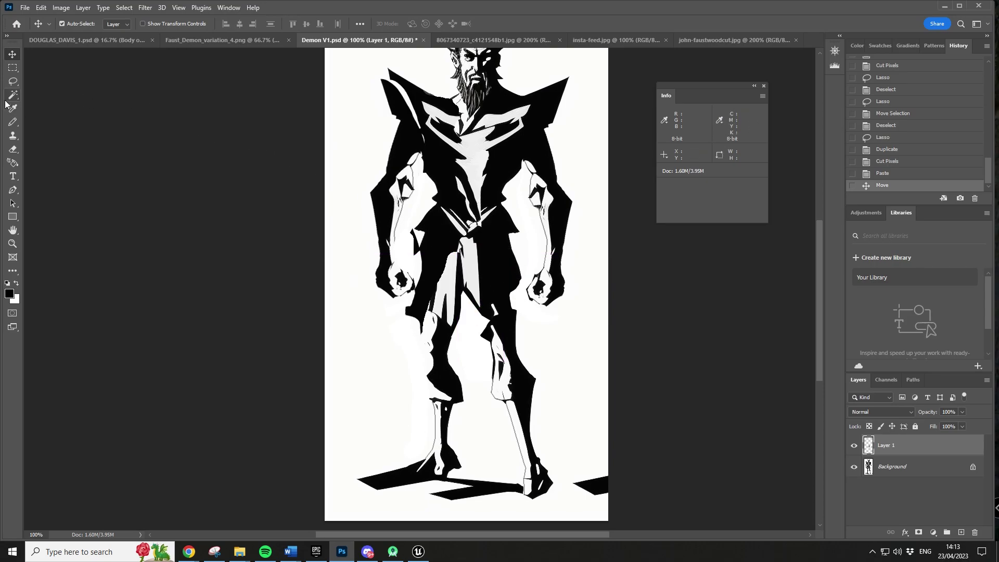
left_click(13, 81)
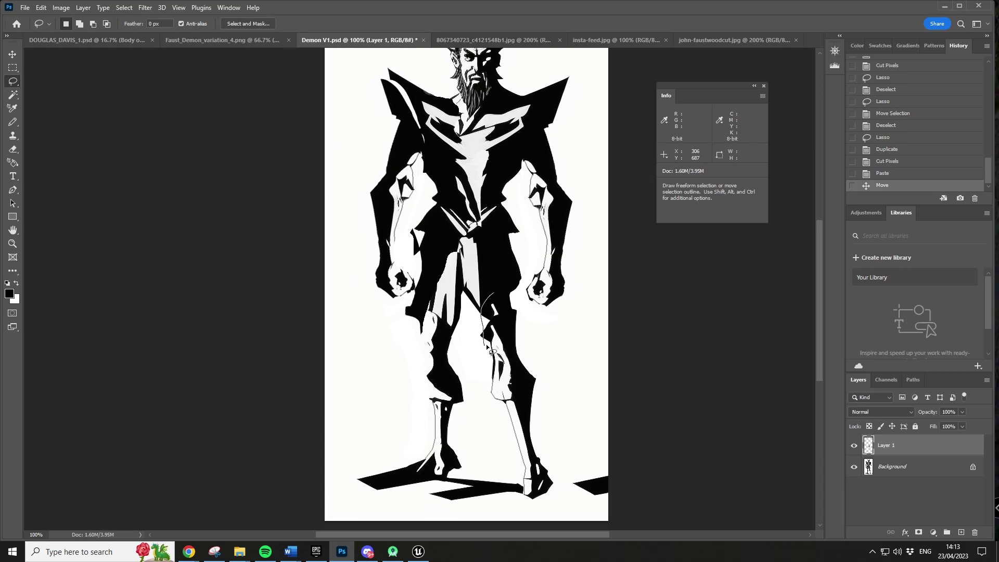
mouse_move(492, 353)
left_mouse_down()
mouse_move(503, 301)
mouse_move(478, 310)
mouse_move(480, 342)
mouse_move(499, 312)
left_mouse_up()
left_click(478, 312)
left_click(44, 7)
left_click(52, 18)
left_click(45, 9)
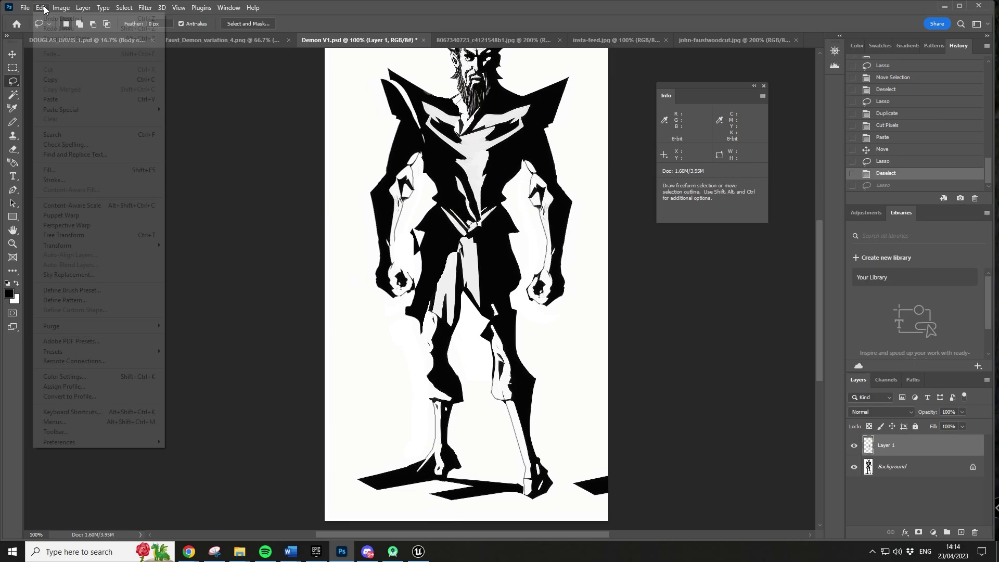
left_click(438, 258)
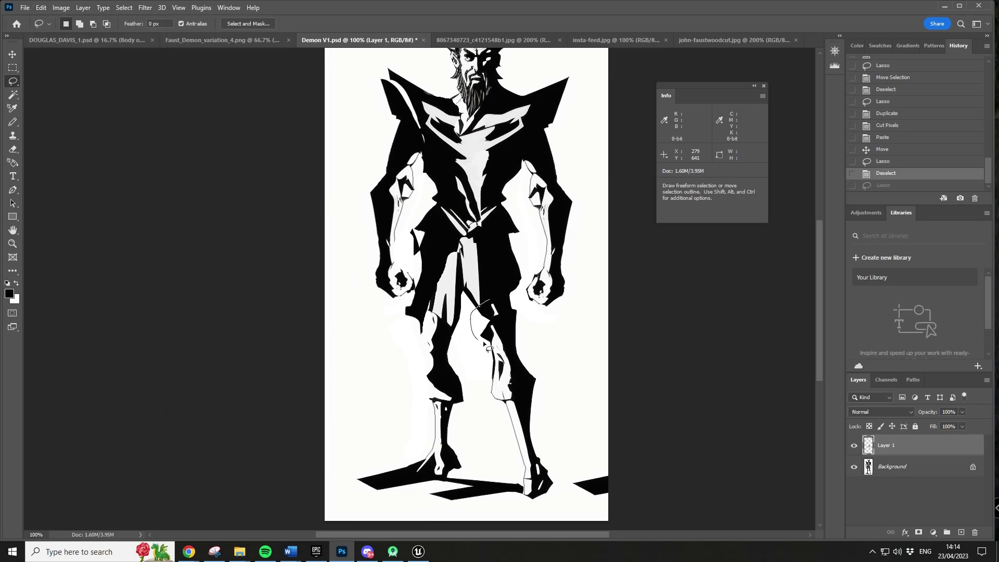
- Lasso a piece of the demon's leg and cut it away
mouse_move(483, 341)
left_mouse_down()
mouse_move(503, 317)
mouse_move(491, 299)
left_mouse_up()
left_click(41, 8)
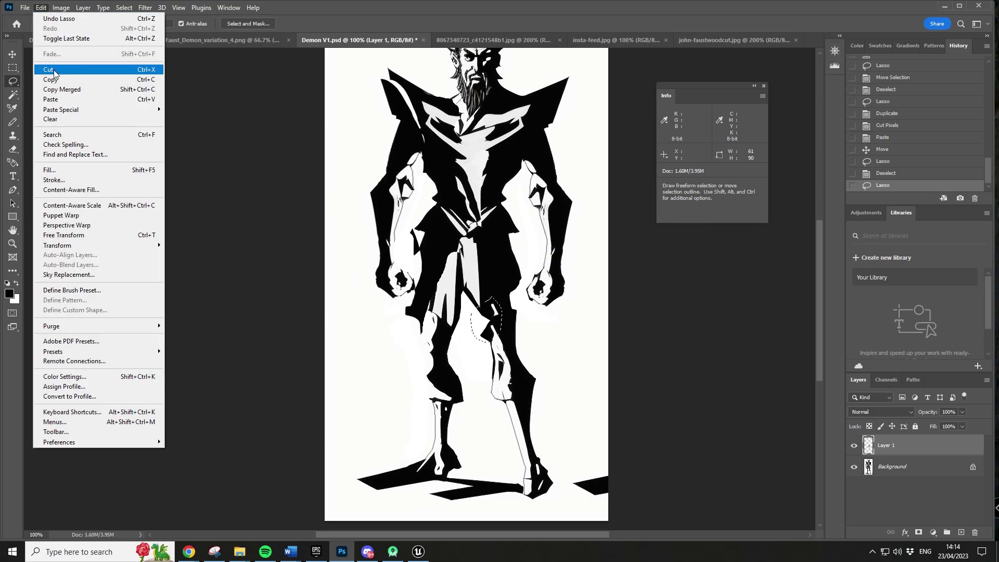
left_click(54, 72)
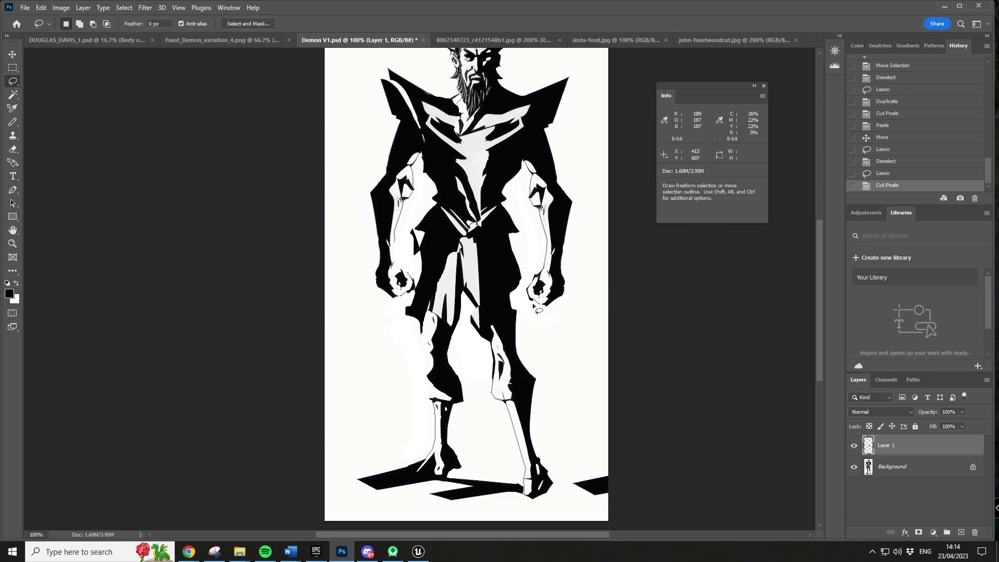
- On the Background layer, erase white stripes through the bottom-left shadow with the Eraser
left_click(13, 148)
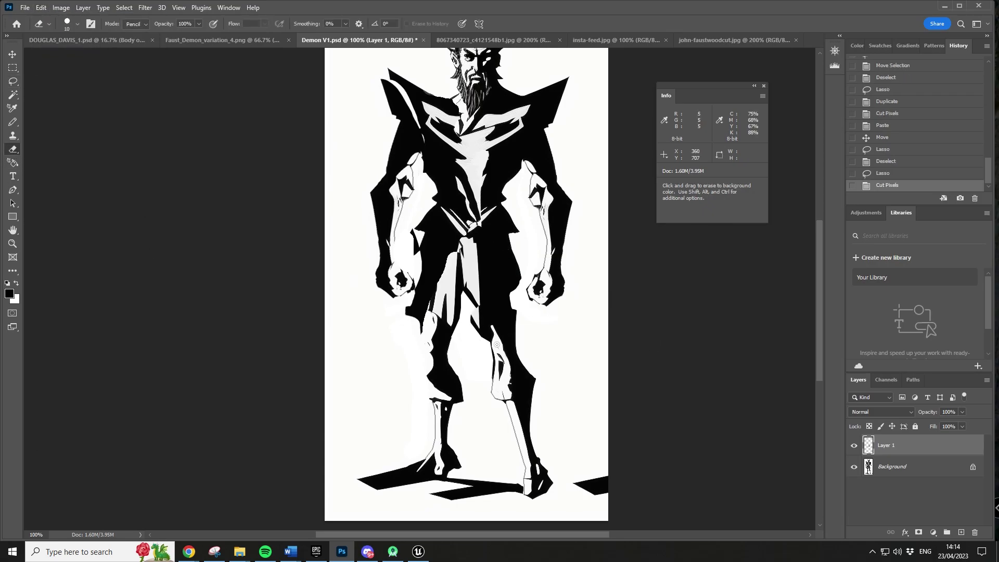
left_click(890, 468)
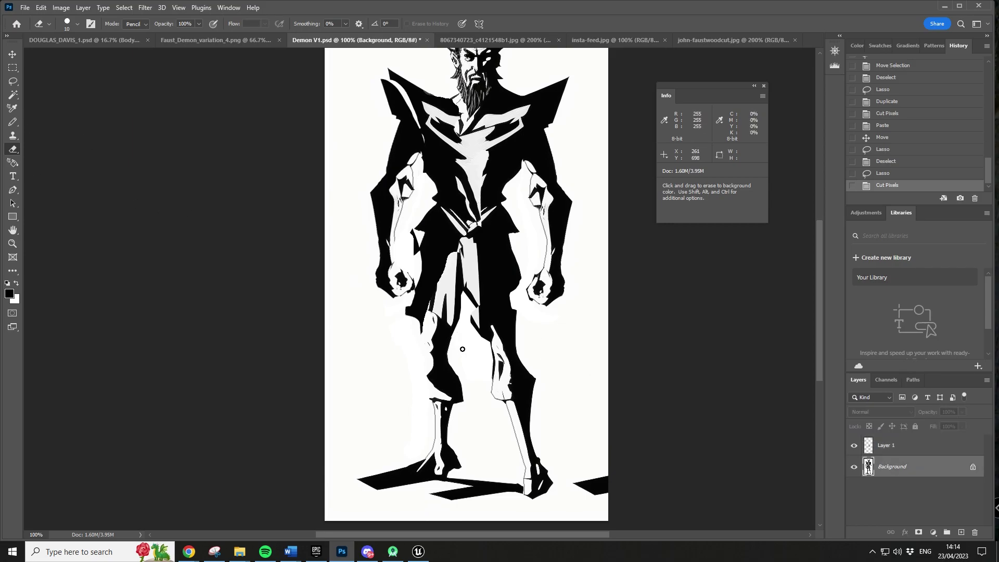
left_click(474, 308)
mouse_move(561, 267)
left_mouse_down()
mouse_move(692, 291)
mouse_move(581, 313)
mouse_move(648, 291)
mouse_move(577, 262)
left_mouse_up()
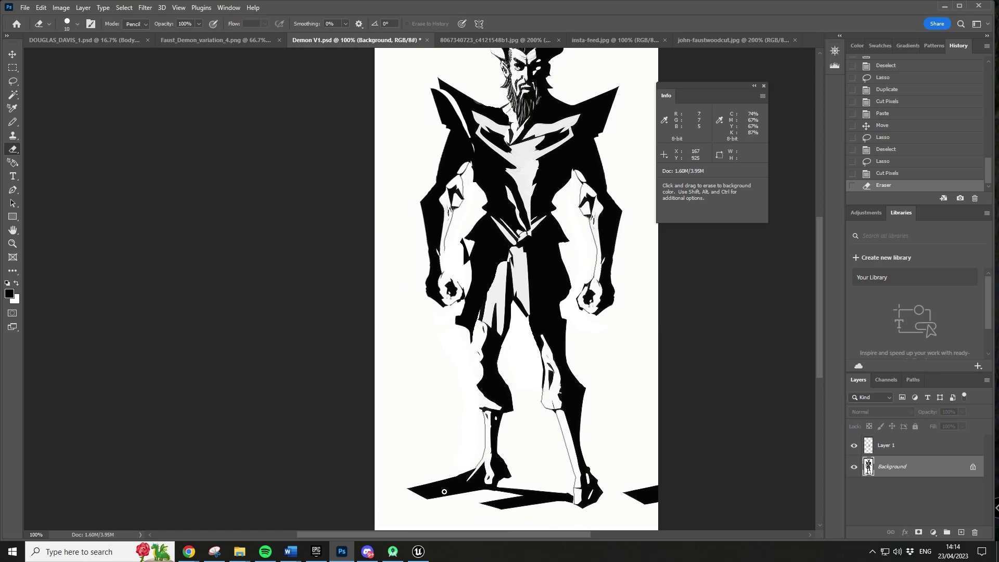
mouse_move(416, 479)
left_mouse_down()
mouse_move(439, 484)
mouse_move(443, 469)
mouse_move(461, 489)
left_mouse_up()
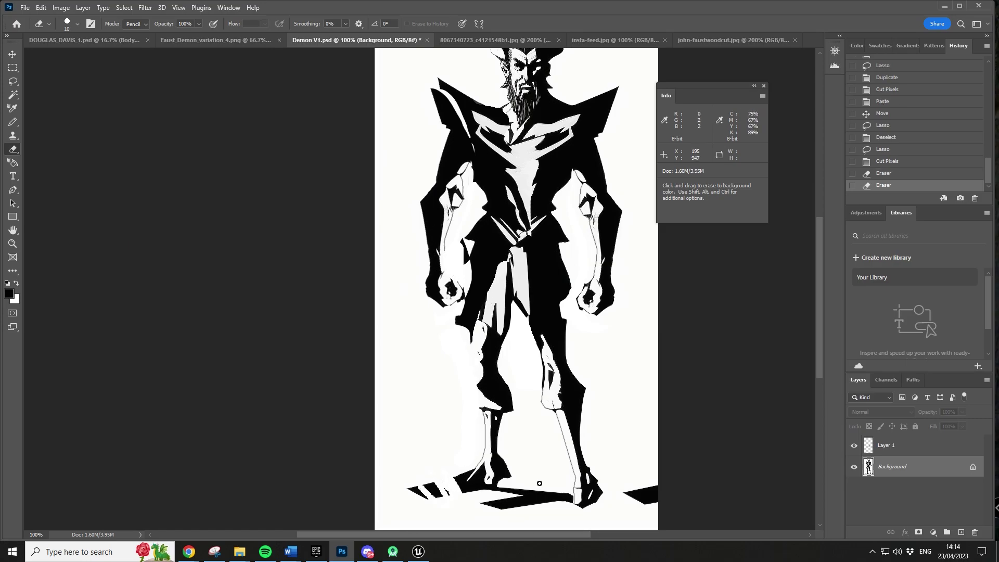
scroll(619, 458, "right", 3)
scroll(572, 364, "up", 1)
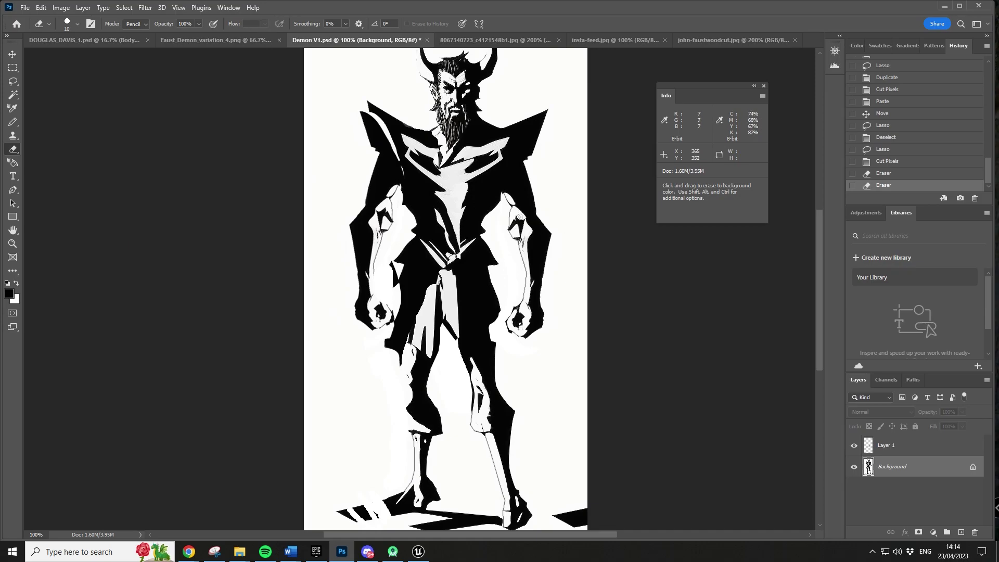
mouse_move(553, 204)
left_mouse_down()
mouse_move(516, 168)
mouse_move(532, 167)
mouse_move(544, 192)
mouse_move(508, 270)
mouse_move(532, 260)
mouse_move(531, 243)
left_mouse_up()
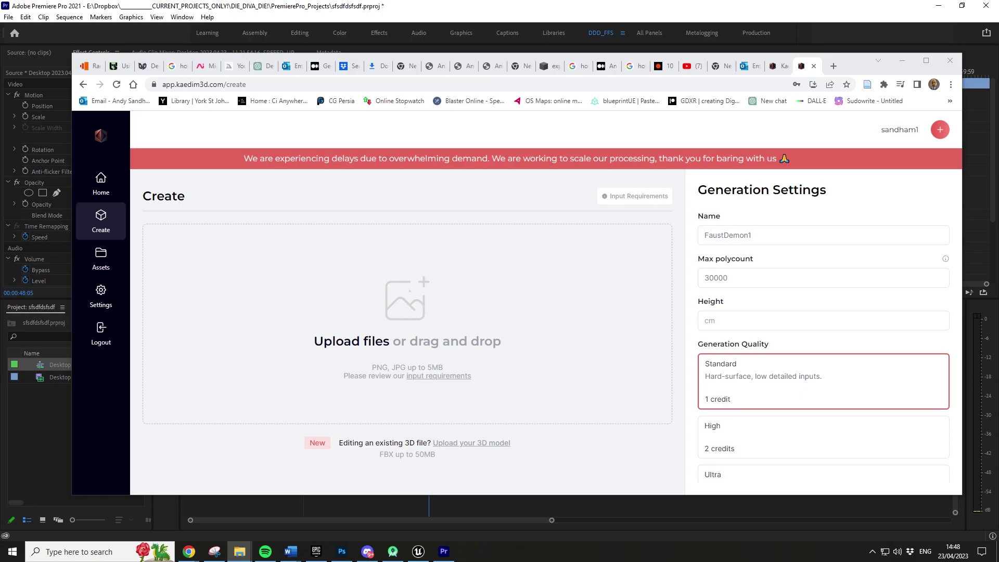
- Drag the cleaned black-and-white demon PNG into Kaedim's upload drop zone
left_click_drag(475, 252, 448, 319)
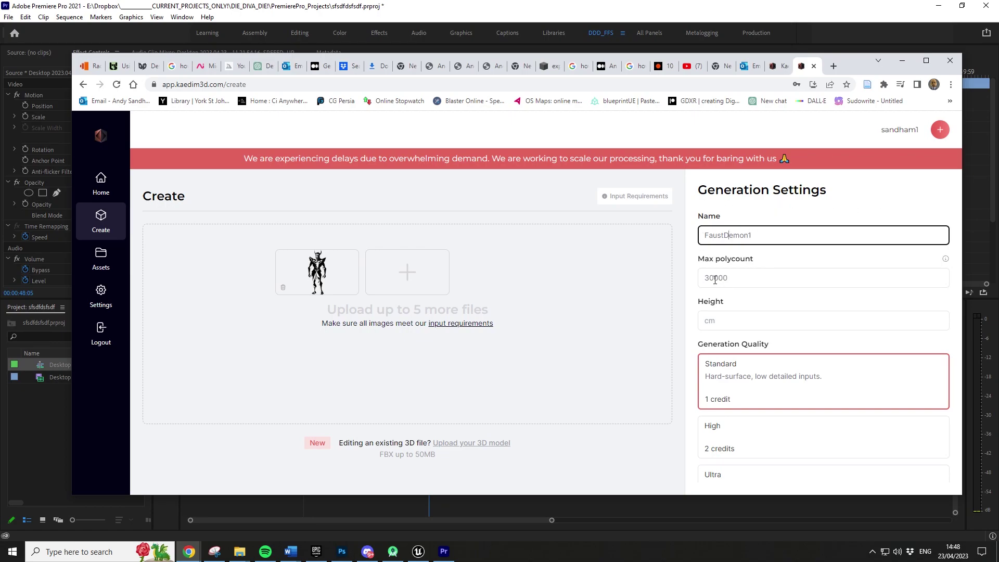
- Change the max polycount from 30000 to 20000 and scroll down the settings
left_click(709, 278)
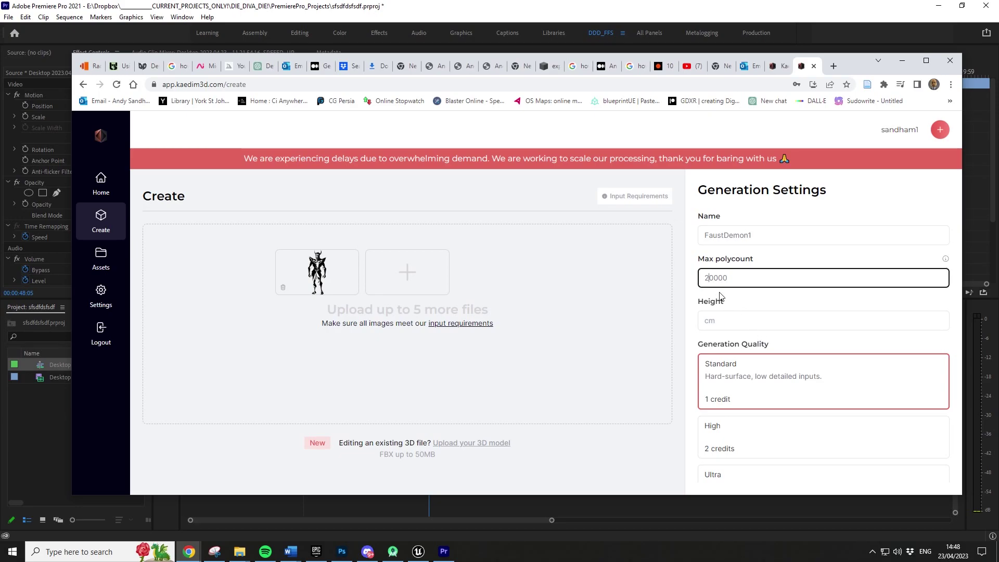
key("BackSpace")
type("1")
key("BackSpace")
left_click(706, 322)
scroll(779, 381, "down", 2)
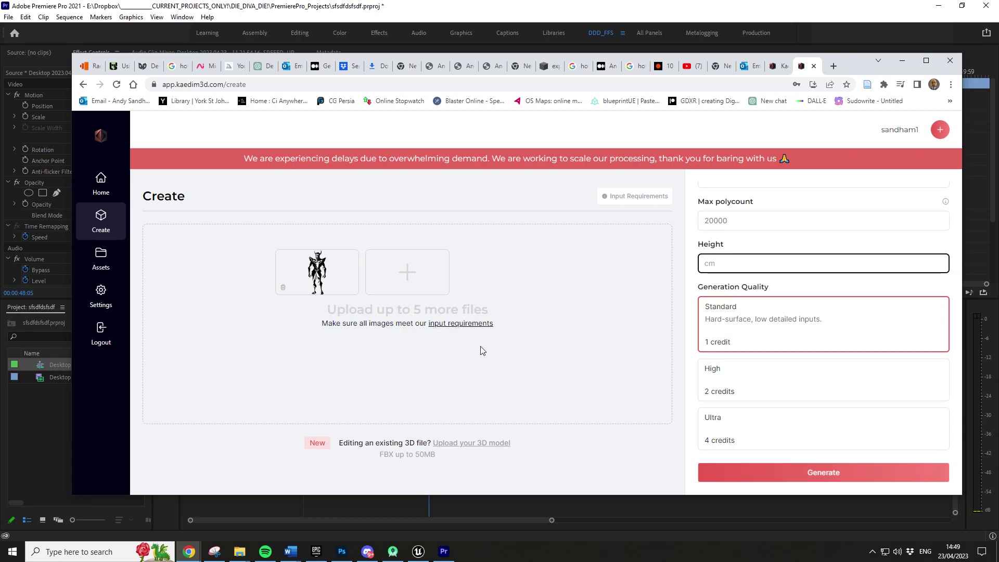
- Generate the FaustDemon1 model, confirming the image holds only one object
left_click(813, 481)
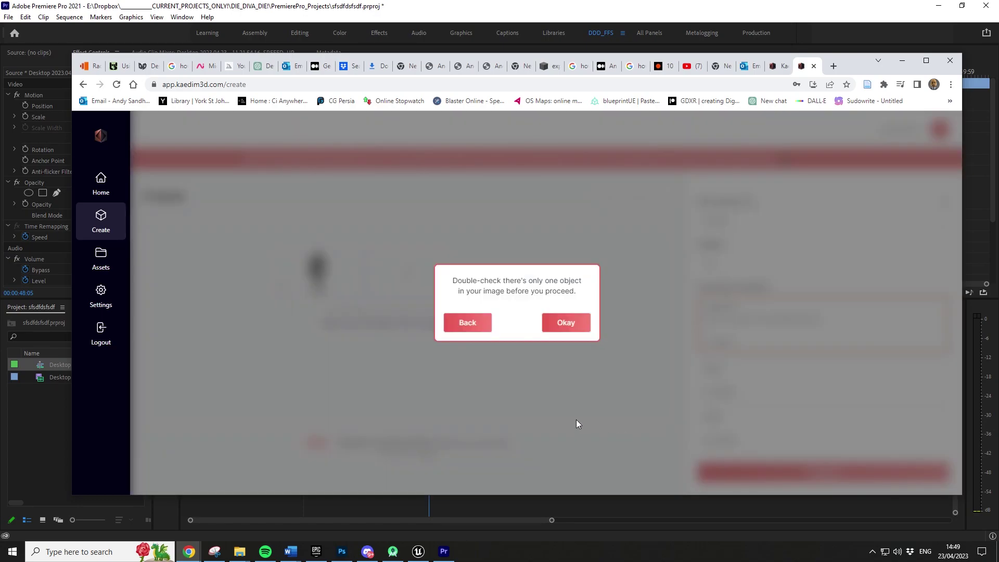
left_click(573, 327)
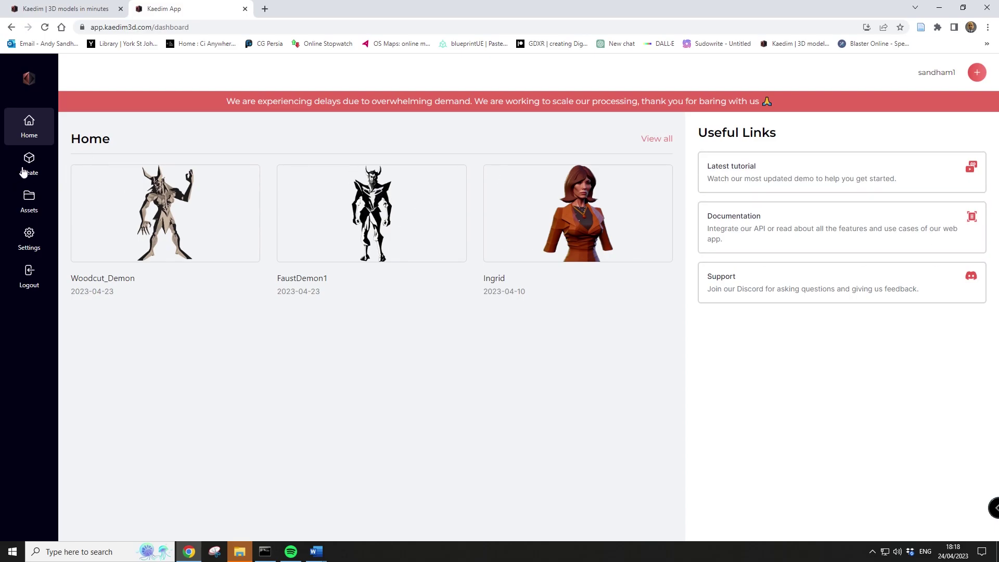
- Open FaustDemon1 from Assets in the editor and orbit around the model
left_click(28, 204)
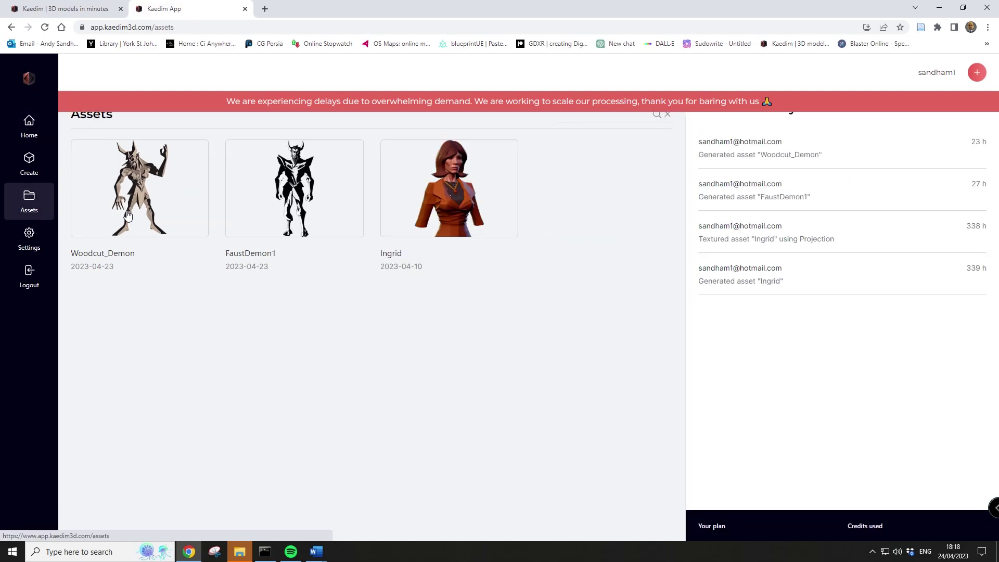
left_click(300, 227)
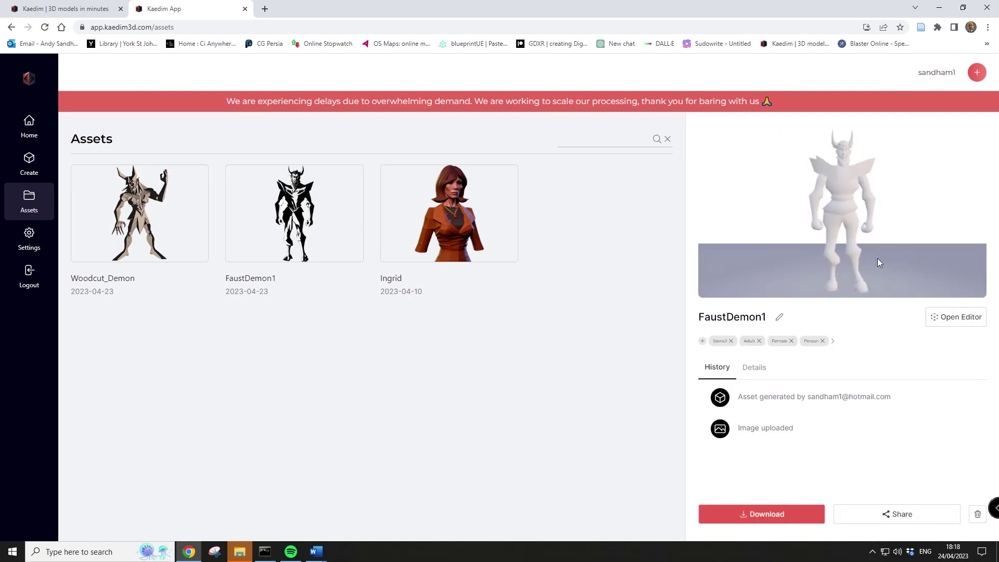
left_click(962, 318)
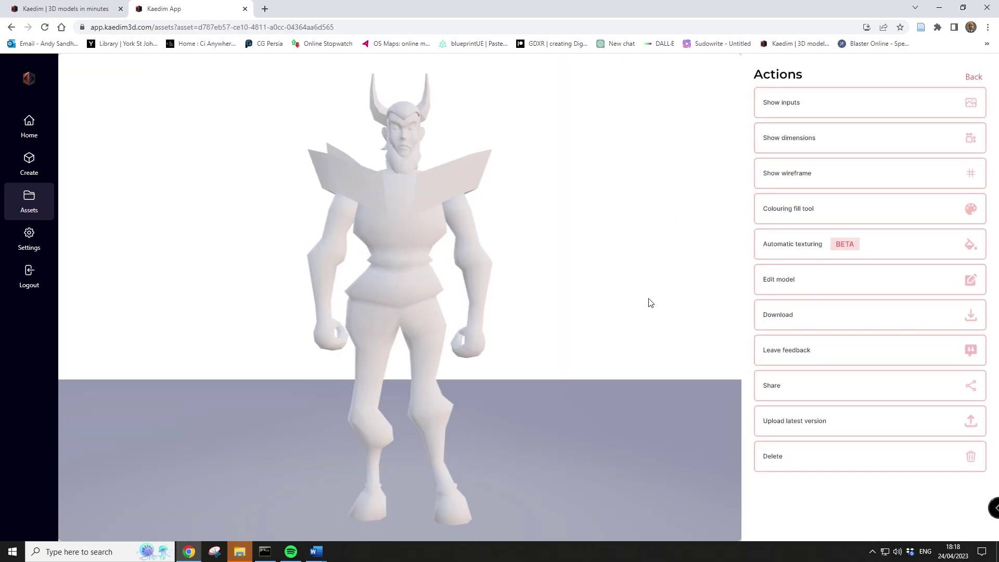
left_click_drag(650, 303, 389, 420)
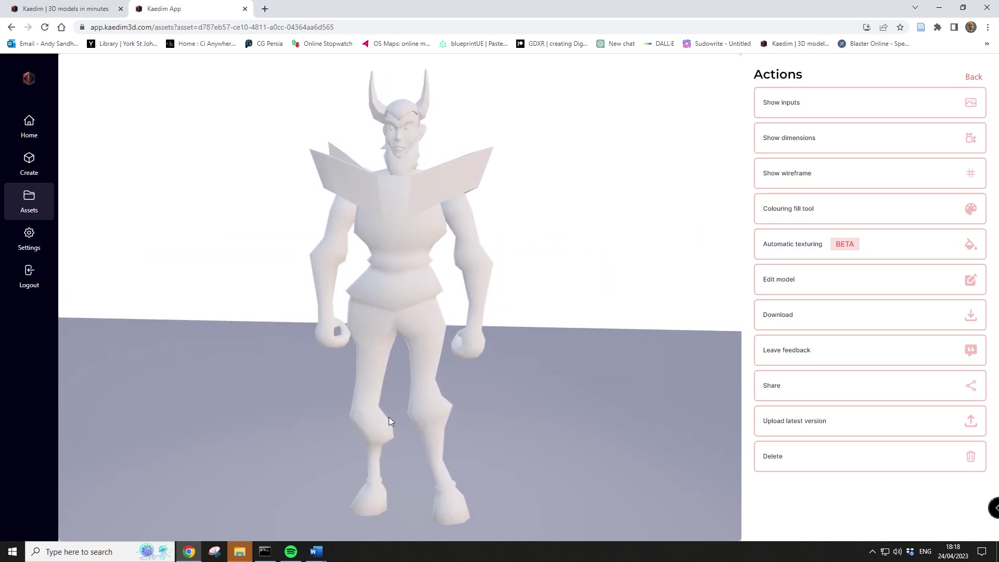
left_click_drag(350, 293, 422, 303)
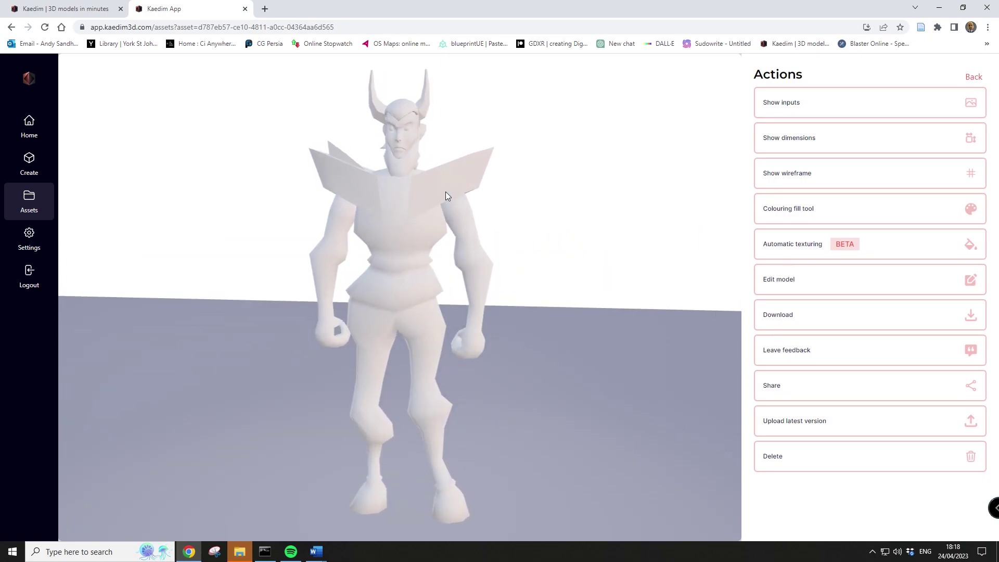
- Show the wireframe and orbit and zoom to inspect the model's legs and overall shape
left_click(816, 175)
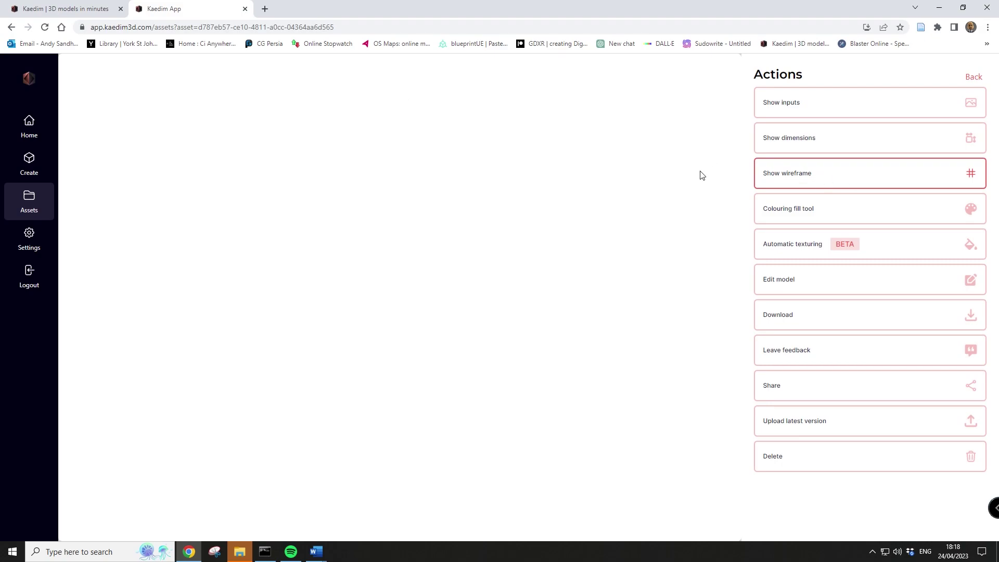
left_click_drag(458, 258, 398, 310)
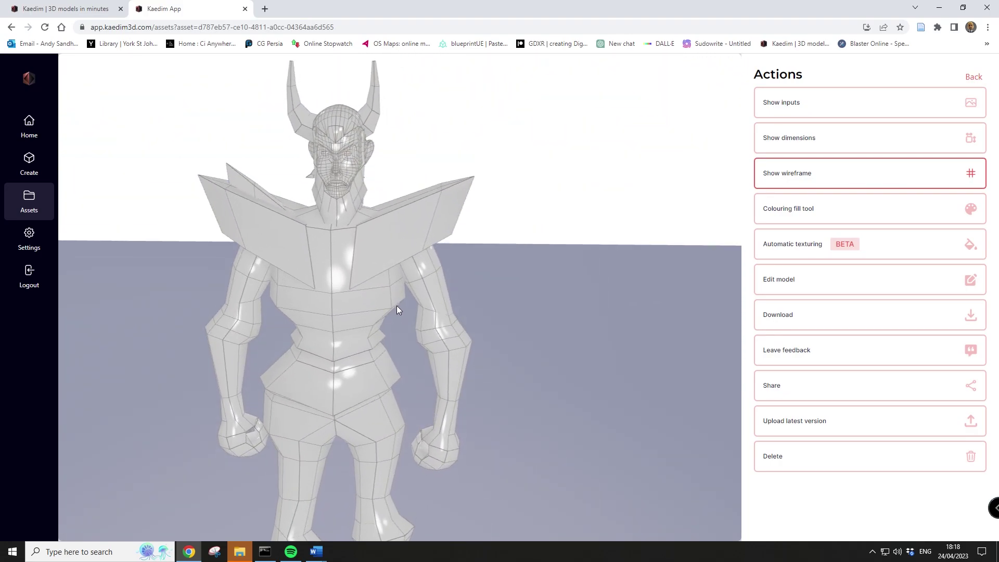
scroll(554, 250, "up", 3)
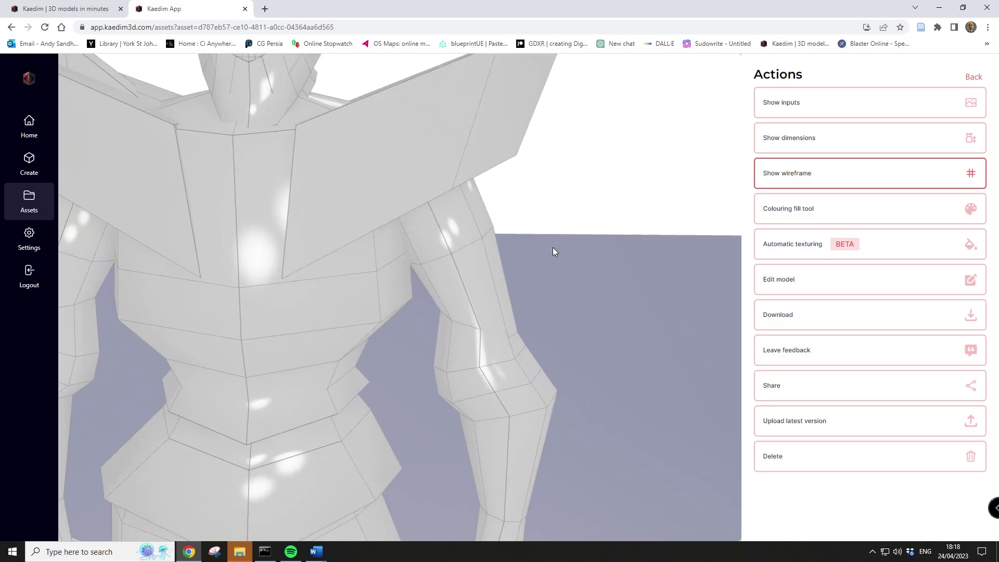
scroll(495, 455, "down", 5)
left_click_drag(490, 413, 580, 219)
scroll(580, 219, "down", 5)
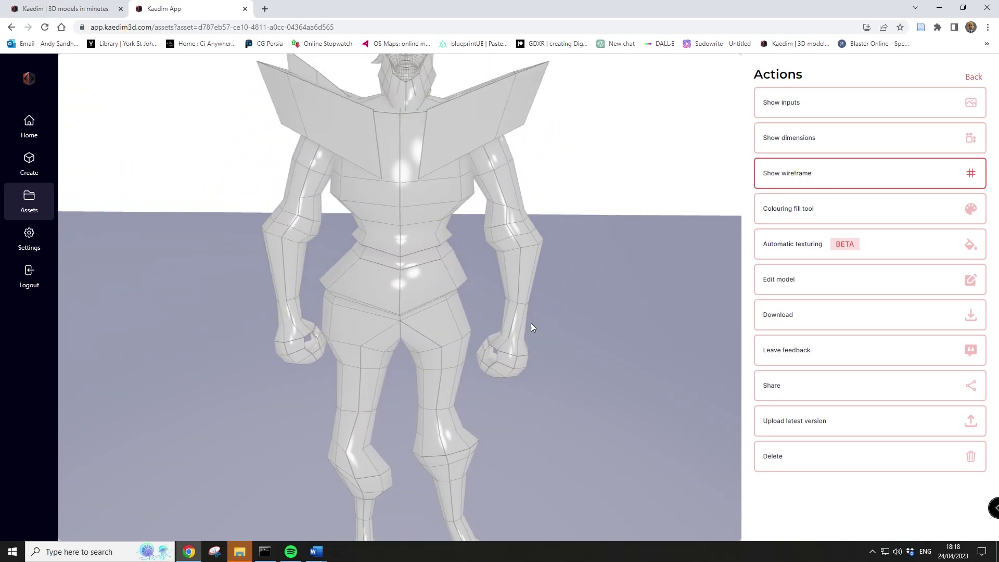
mouse_move(531, 328)
left_mouse_down()
mouse_move(575, 379)
mouse_move(631, 379)
mouse_move(478, 362)
mouse_move(701, 371)
mouse_move(460, 366)
mouse_move(492, 342)
mouse_move(550, 382)
mouse_move(564, 373)
mouse_move(536, 328)
mouse_move(564, 355)
mouse_move(538, 314)
mouse_move(569, 307)
mouse_move(600, 326)
left_mouse_up()
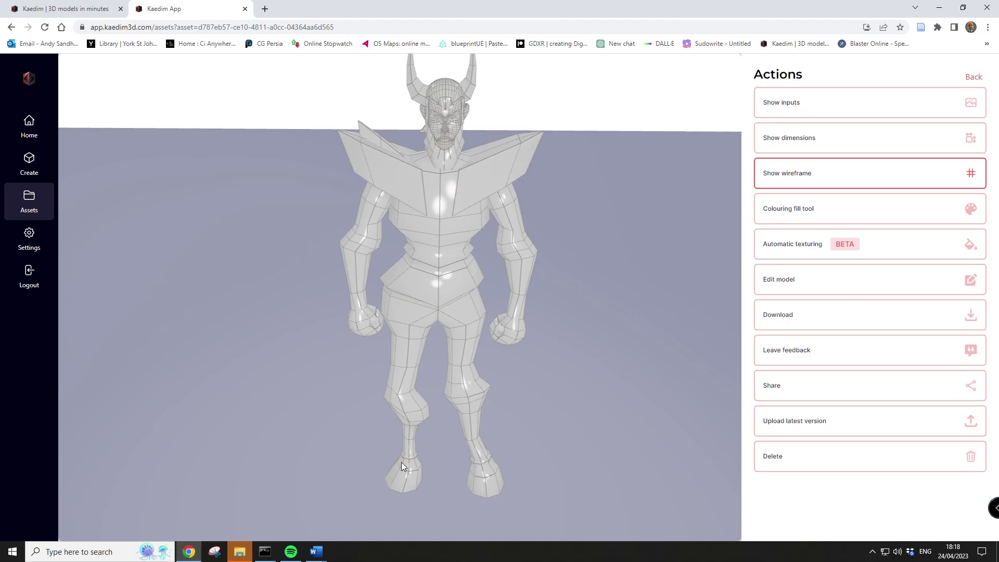
left_click_drag(402, 462, 493, 451)
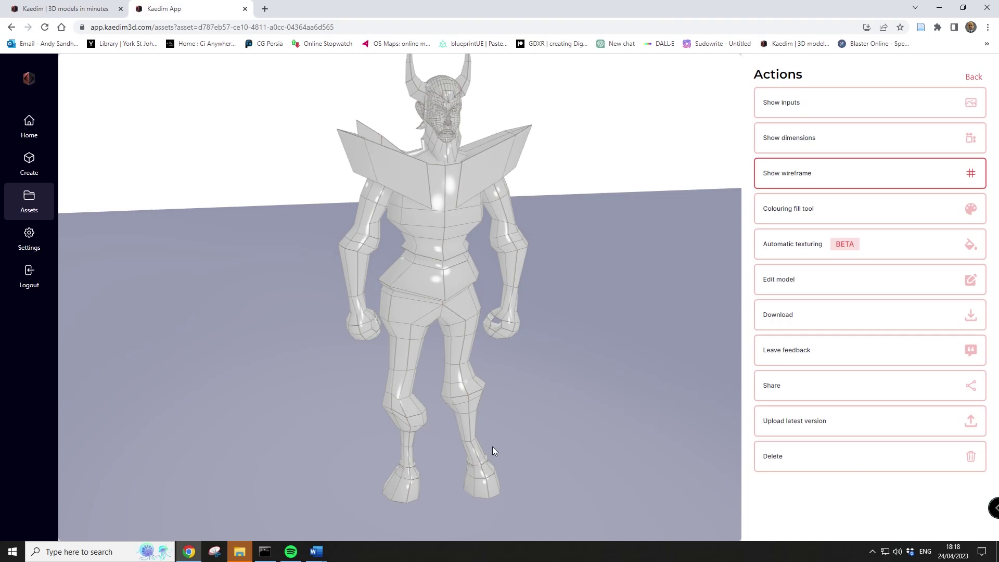
- Load Demon V1.jpg from the Dropbox DONE folder as both front and back projection images
left_click(804, 249)
left_click(526, 304)
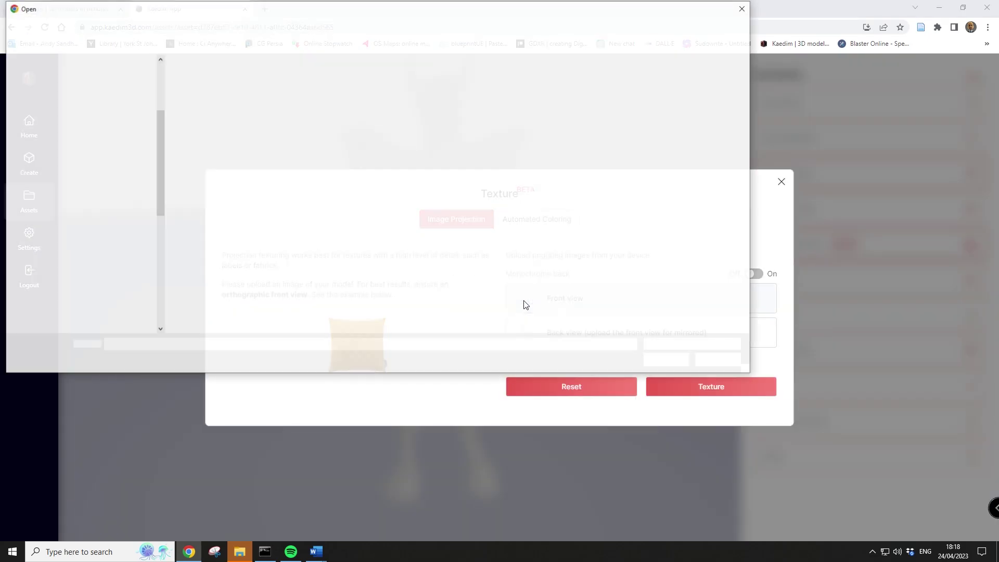
left_click(441, 28)
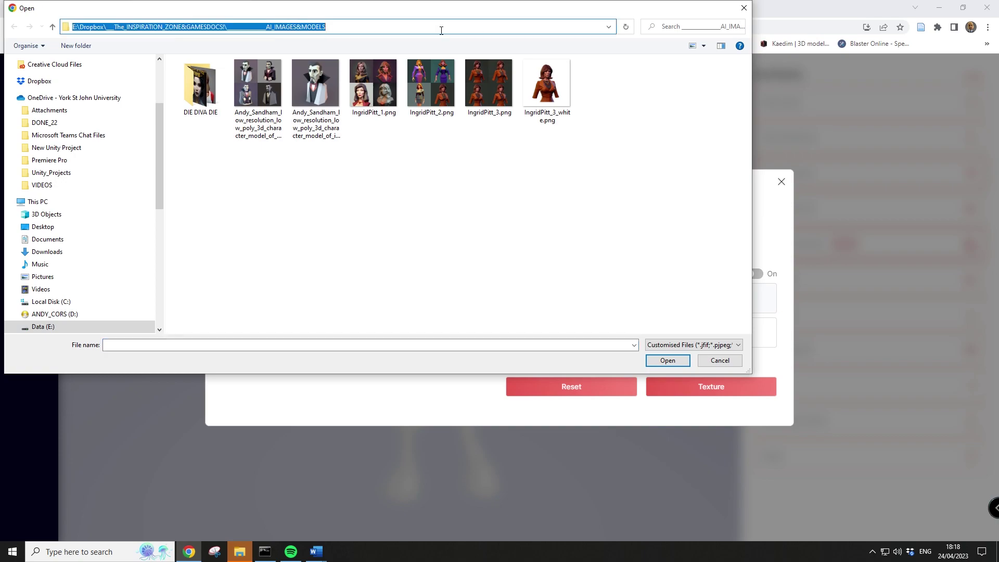
type("E:\\Dropbox\\__________CURRENT_PROJECTS_ONLY!\\_______GENERATIVE_AI\\DR.DEE's house\\DONE")
key("Return")
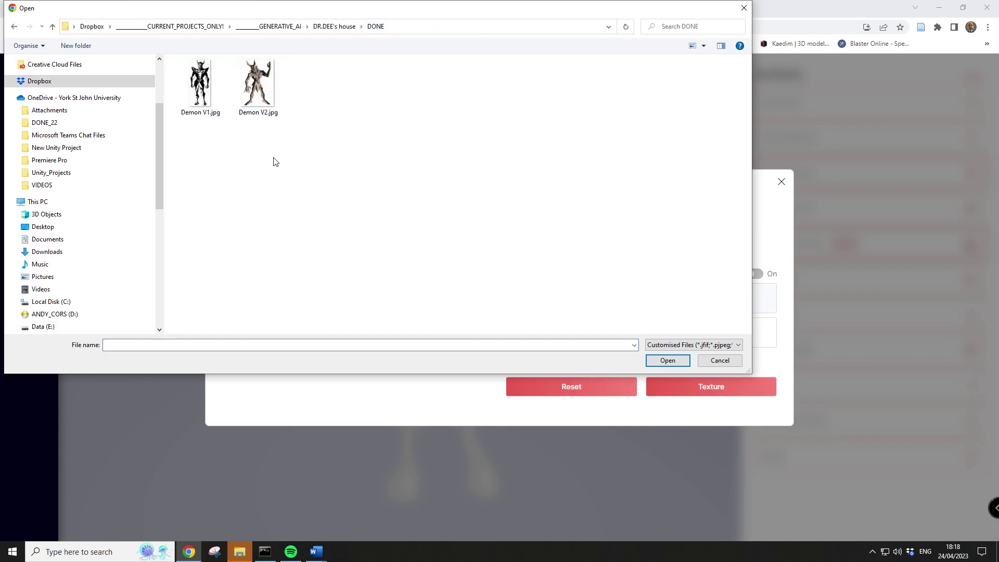
left_click(203, 98)
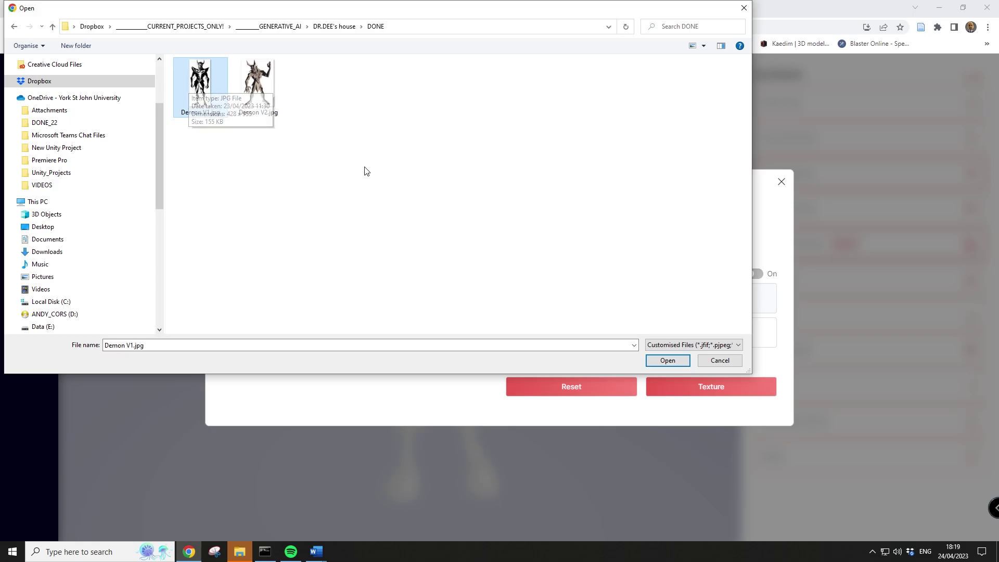
double_click(196, 92)
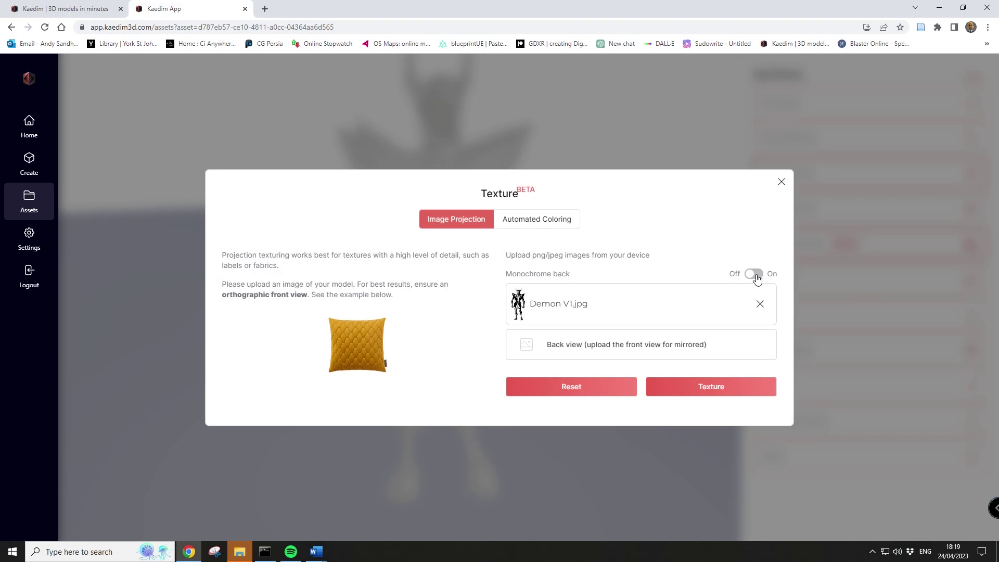
left_click(524, 342)
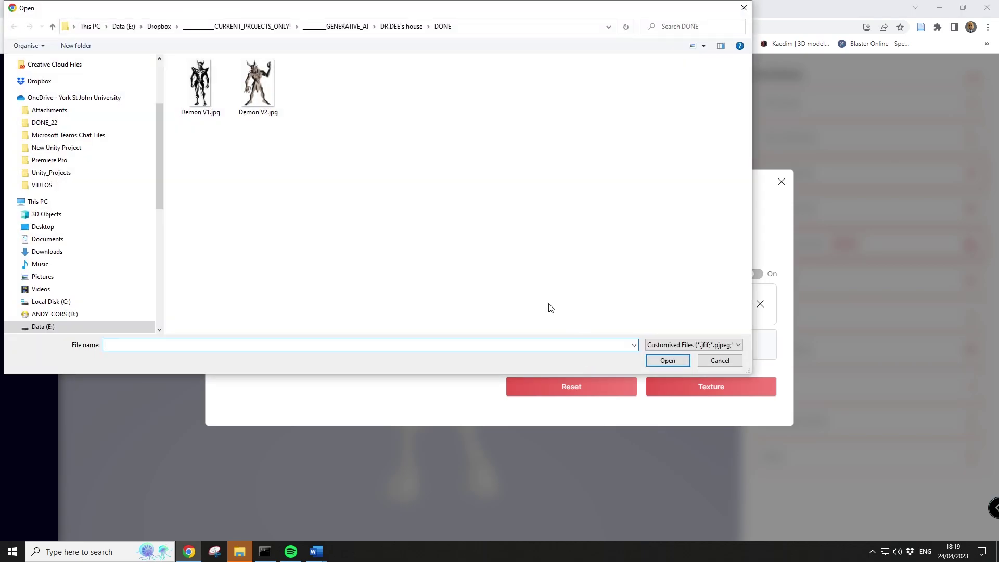
double_click(200, 83)
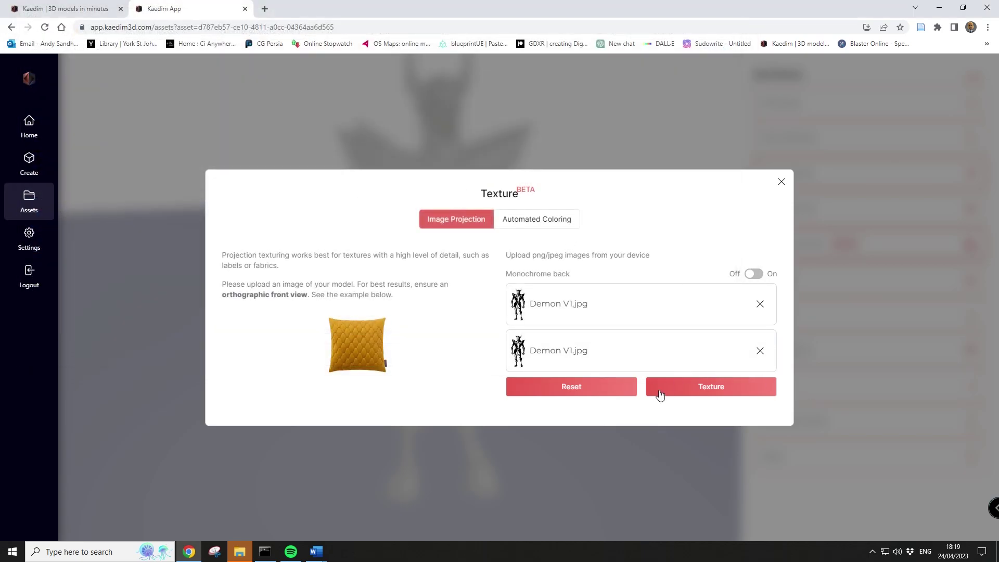
- Project the Demon V1.jpg texture onto FaustDemon1, then orbit and zoom to inspect it
left_click(711, 391)
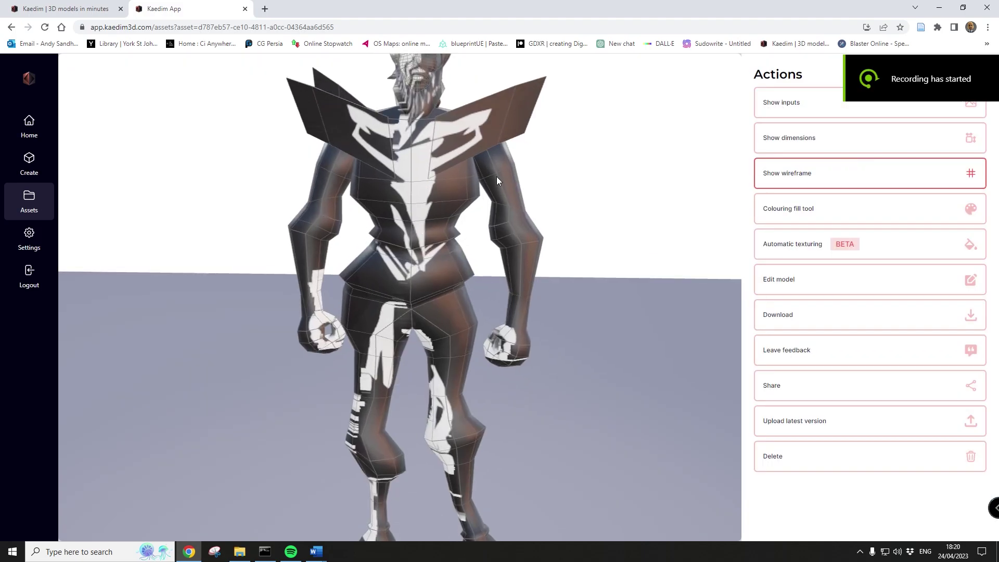
scroll(504, 327, "down", 3)
scroll(491, 310, "up", 8)
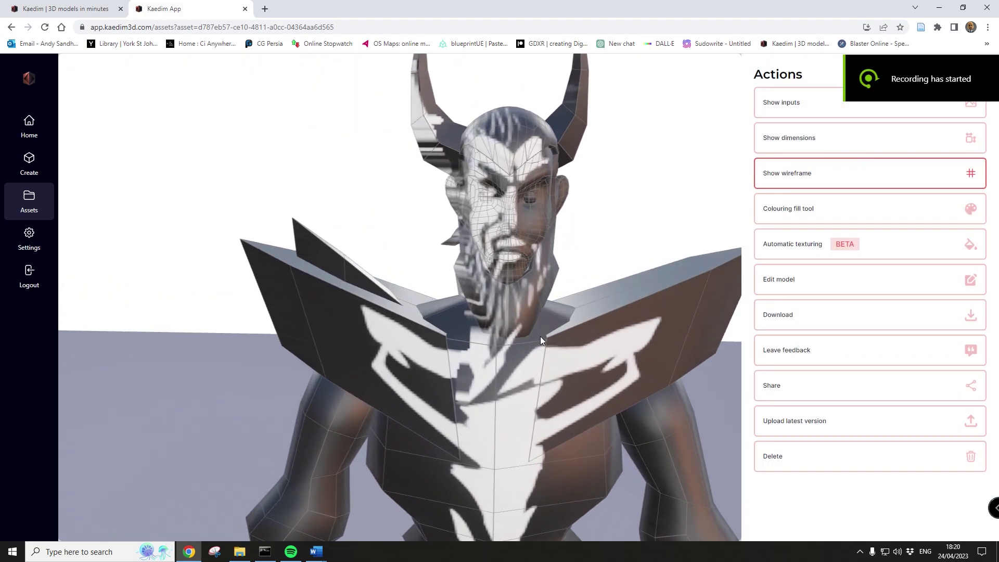
left_click_drag(541, 337, 563, 294)
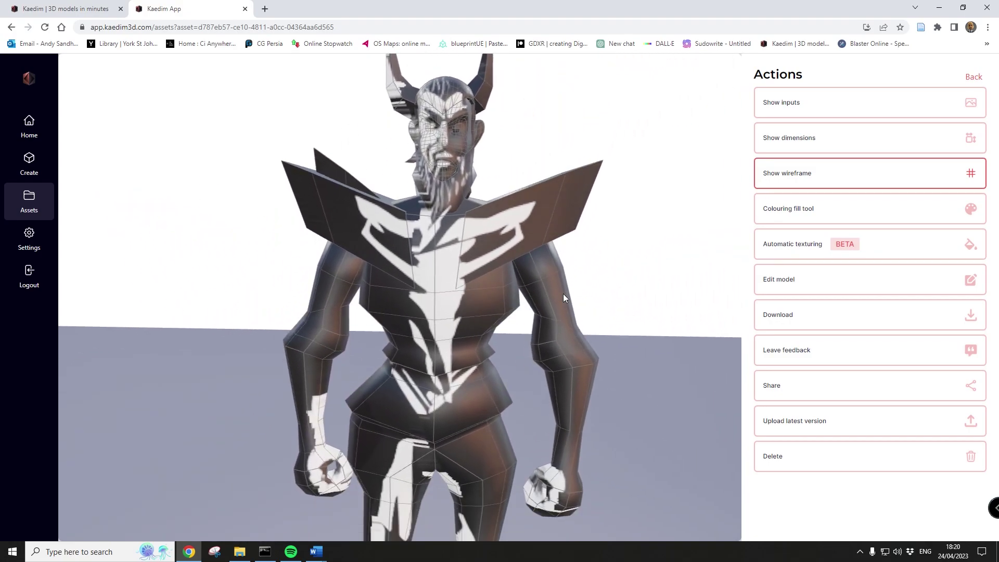
scroll(560, 297, "down", 3)
scroll(536, 386, "down", 3)
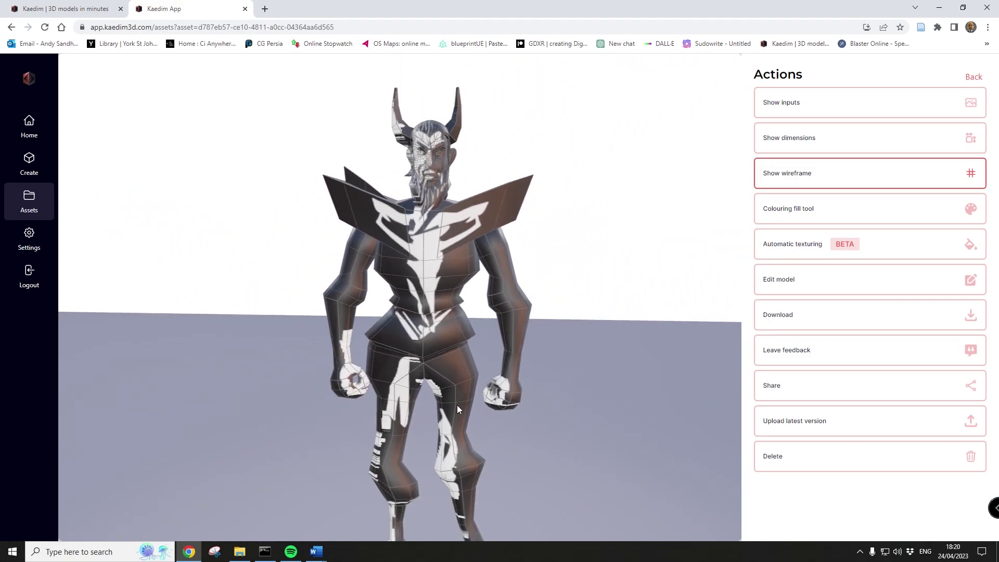
mouse_move(473, 402)
left_mouse_down()
mouse_move(491, 424)
mouse_move(456, 397)
left_mouse_up()
left_click_drag(367, 381, 393, 439)
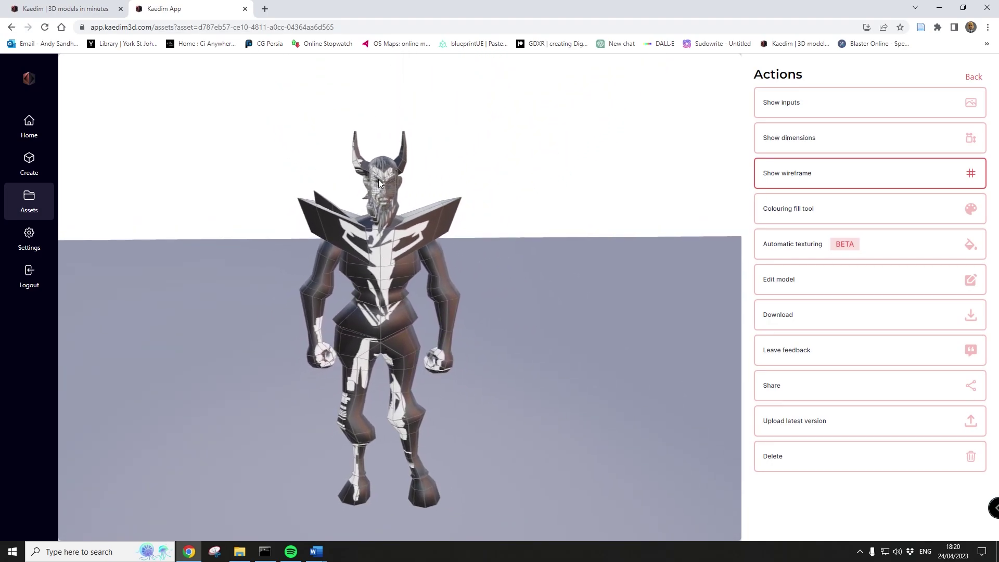
scroll(436, 339, "up", 1)
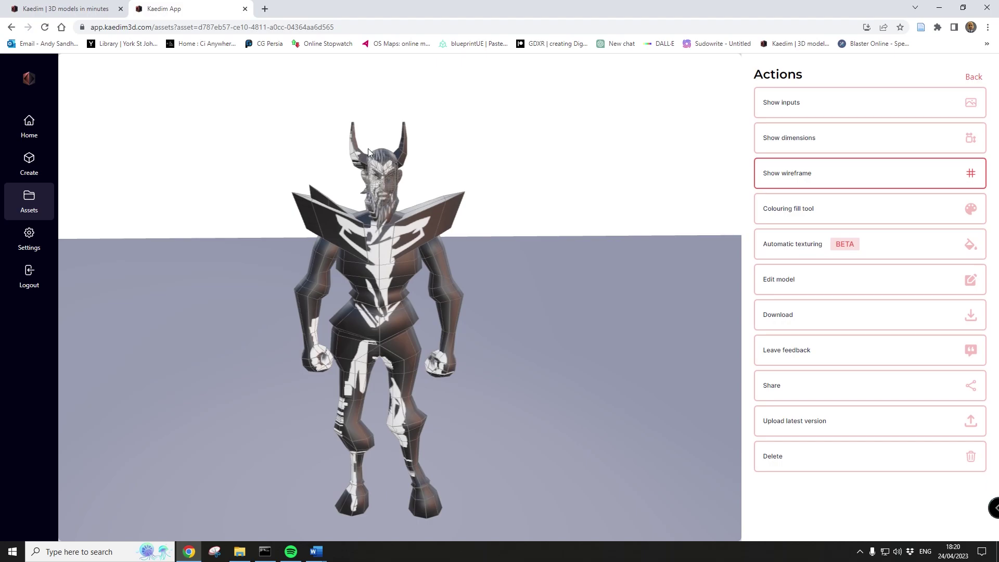